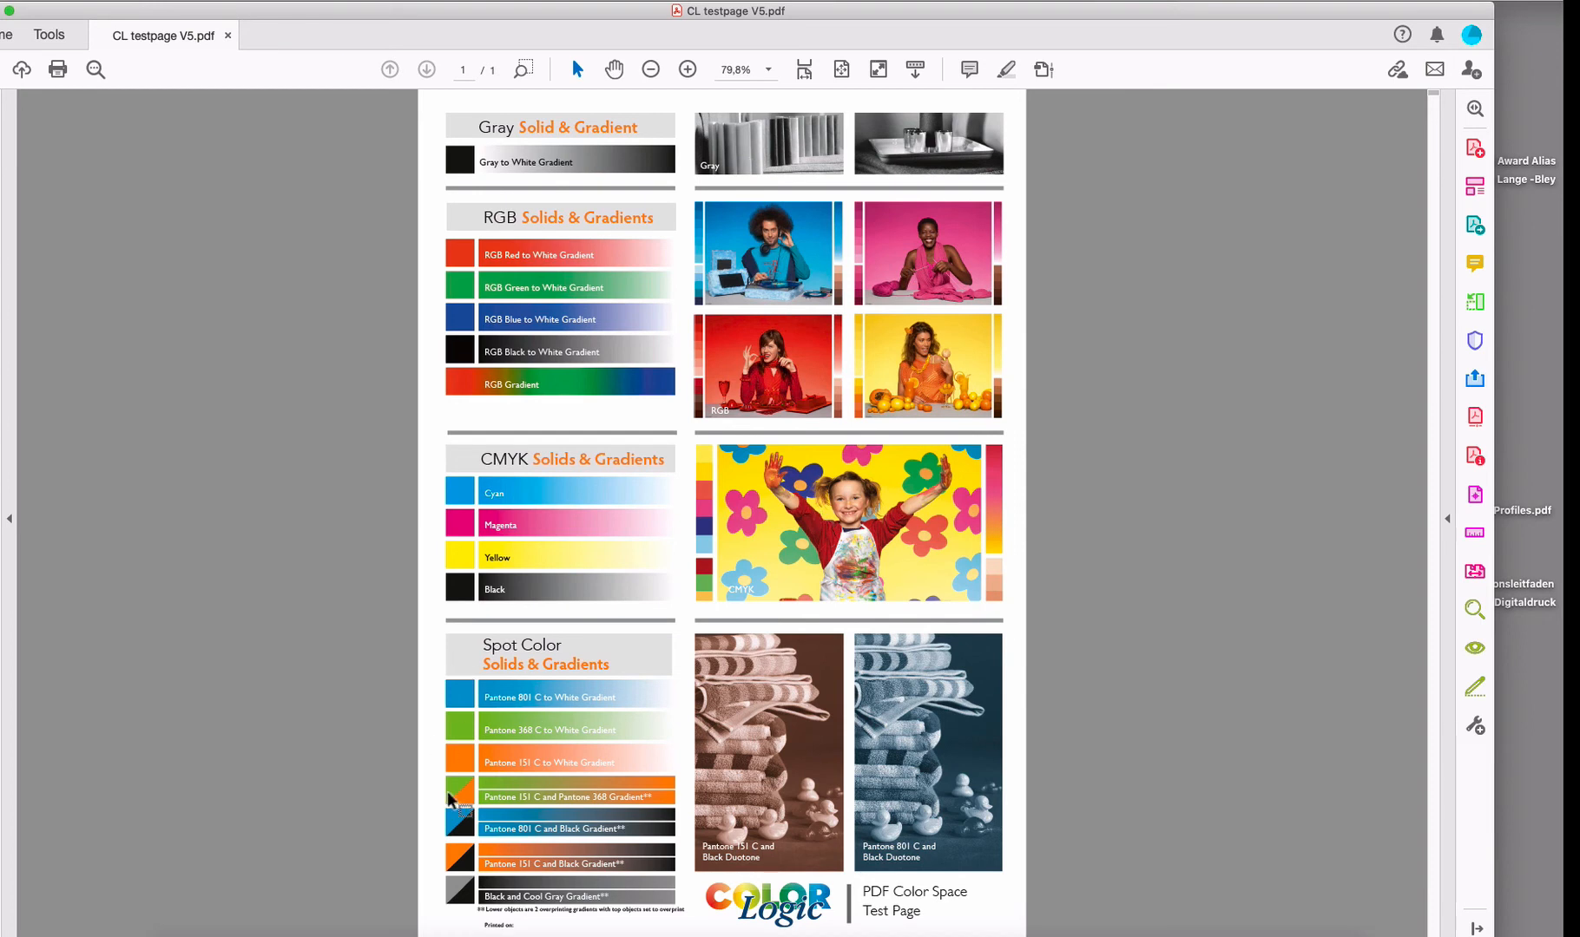
Examine the process and spot color separations of the test page in Output Preview
click(1042, 70)
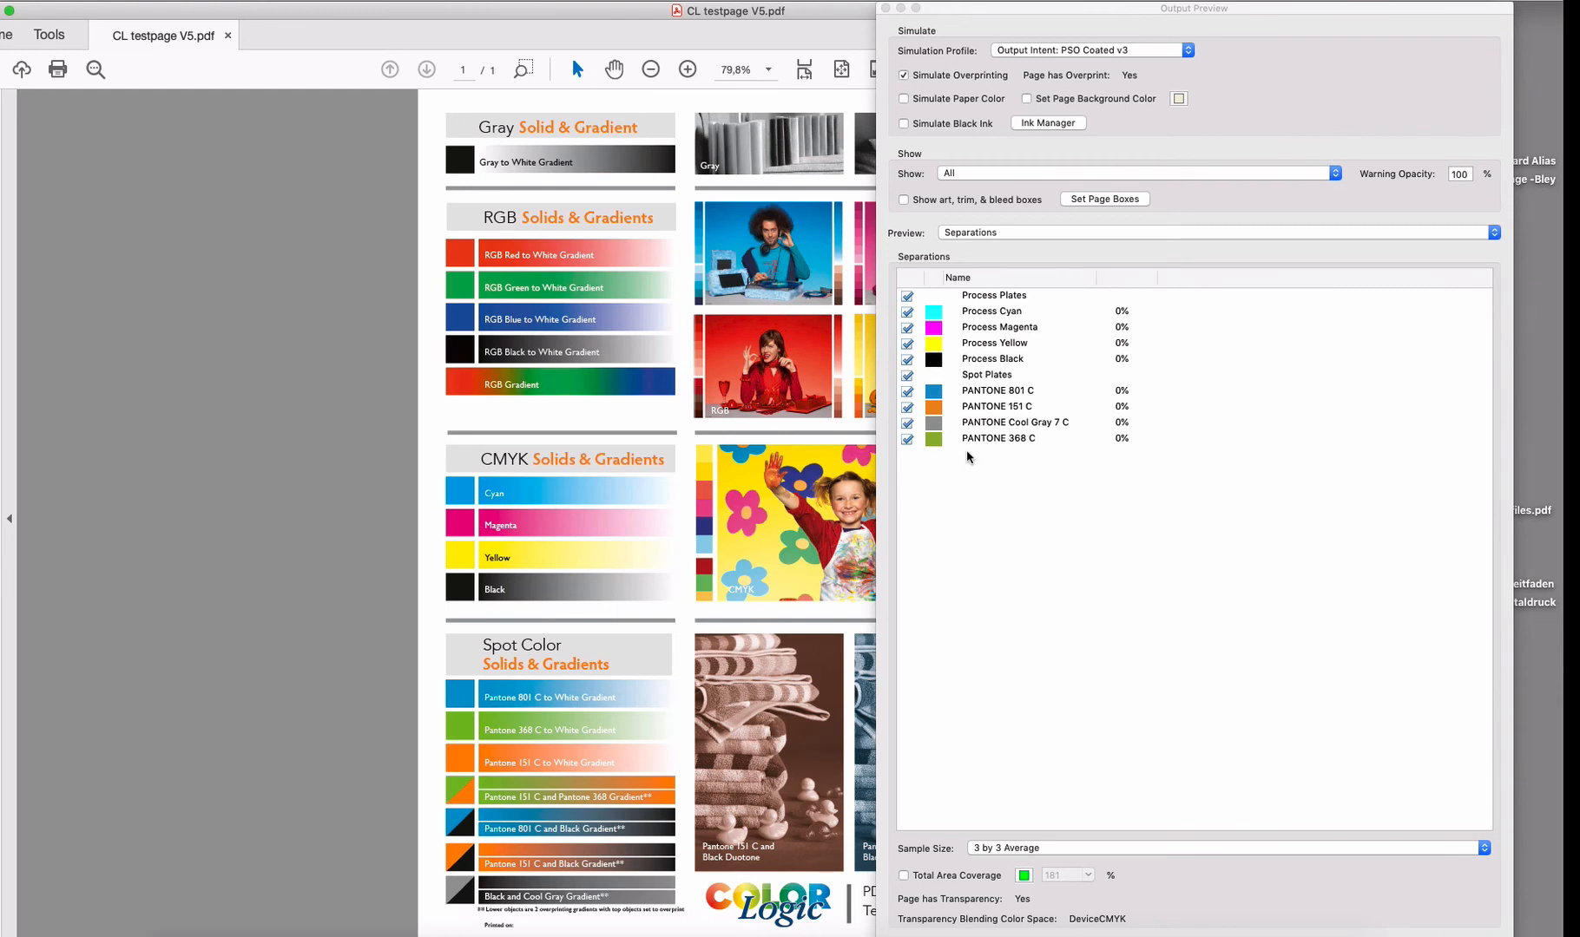
click(885, 8)
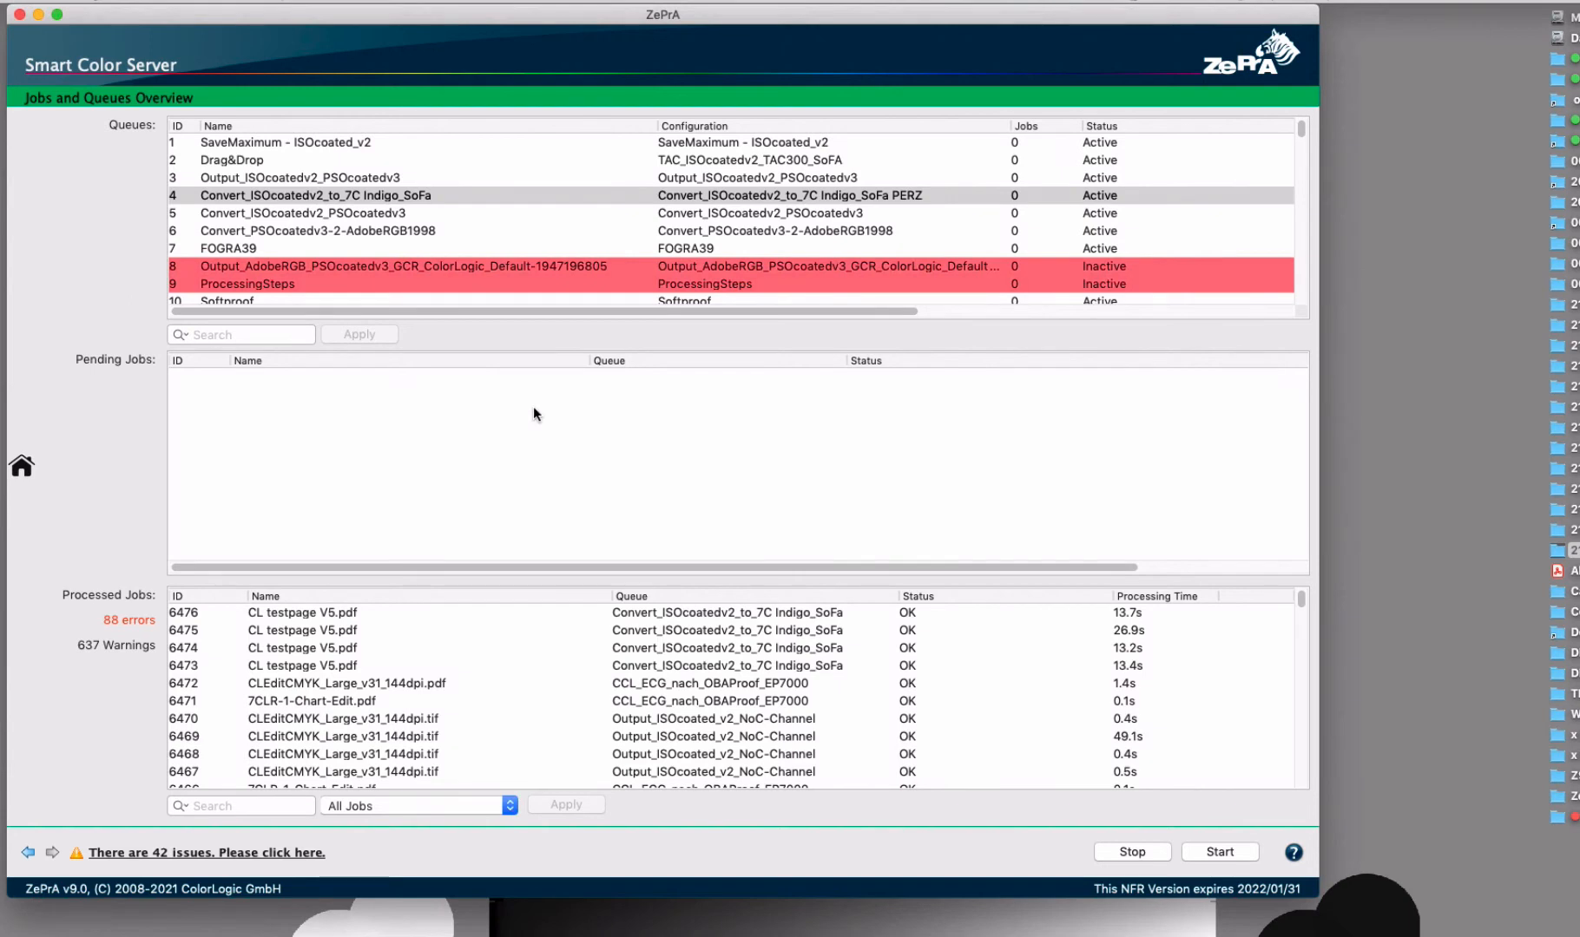
Switch to ZePrA and start Spot Color Iteration for the most recent processed CL testpage V5.pdf job, keeping all four PANTONE colors selected
click(314, 615)
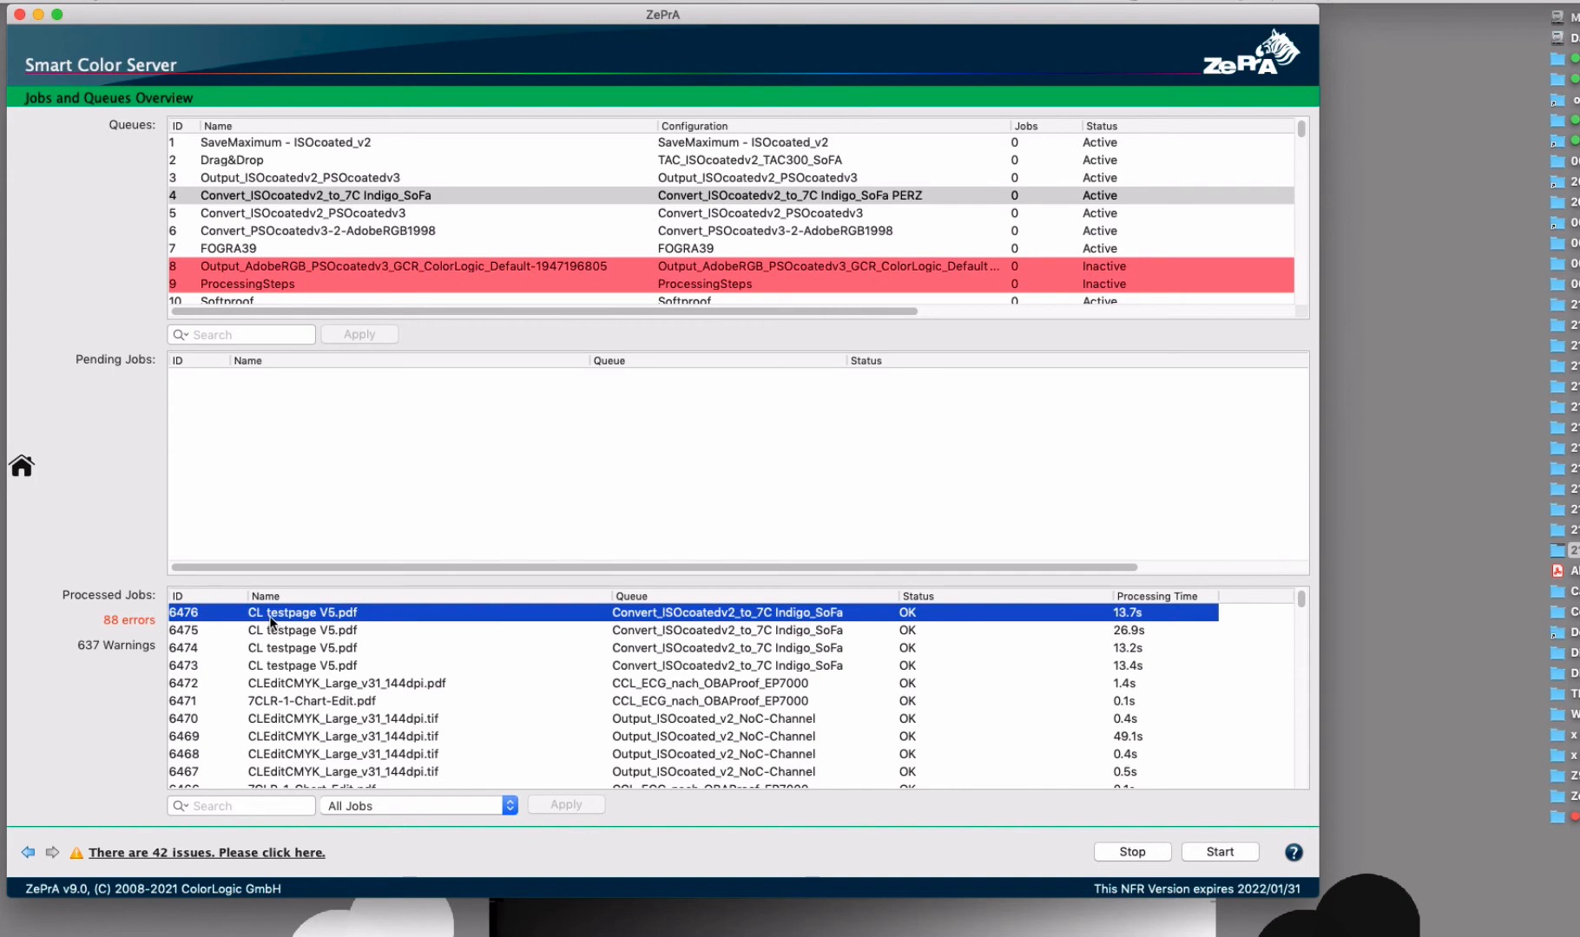
right_click(292, 617)
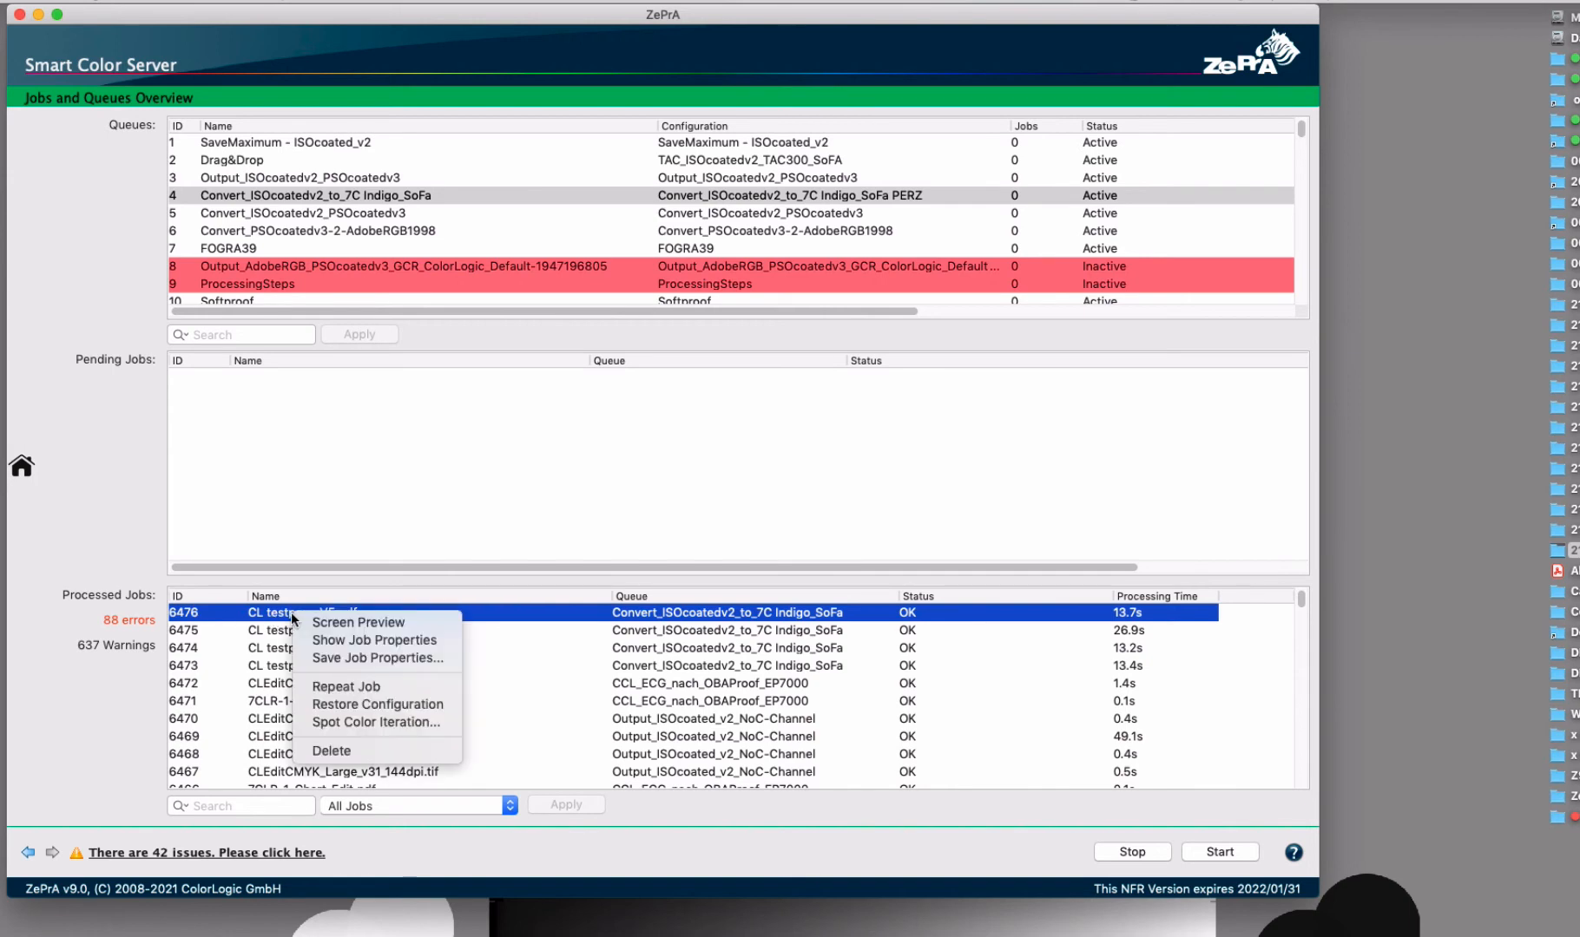
click(411, 723)
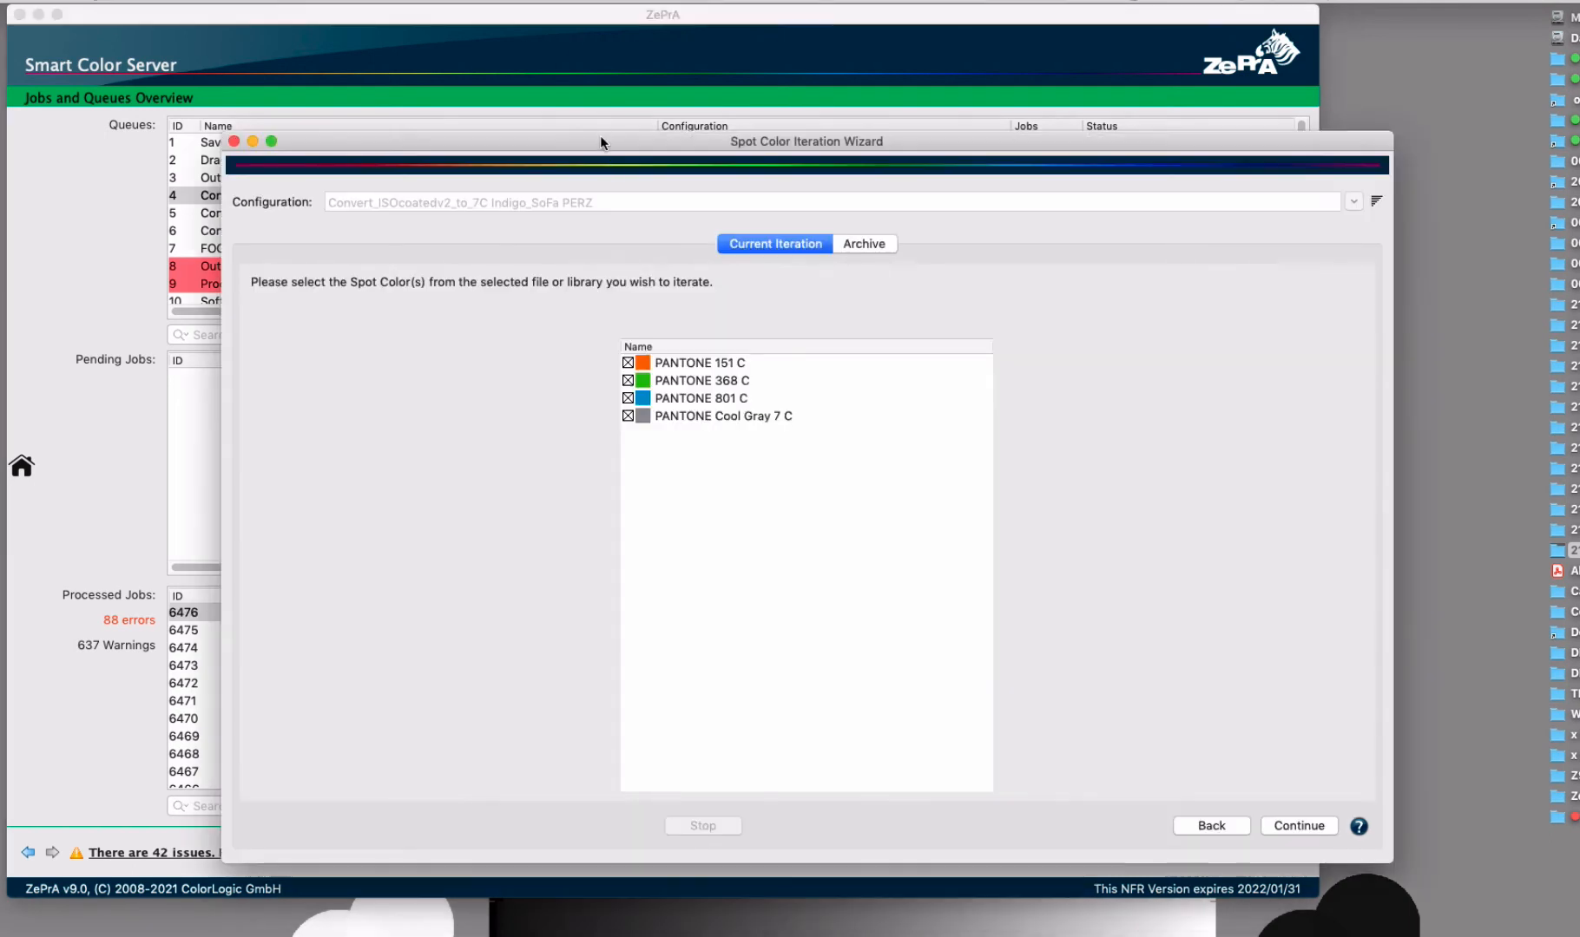
drag(600, 137, 717, 178)
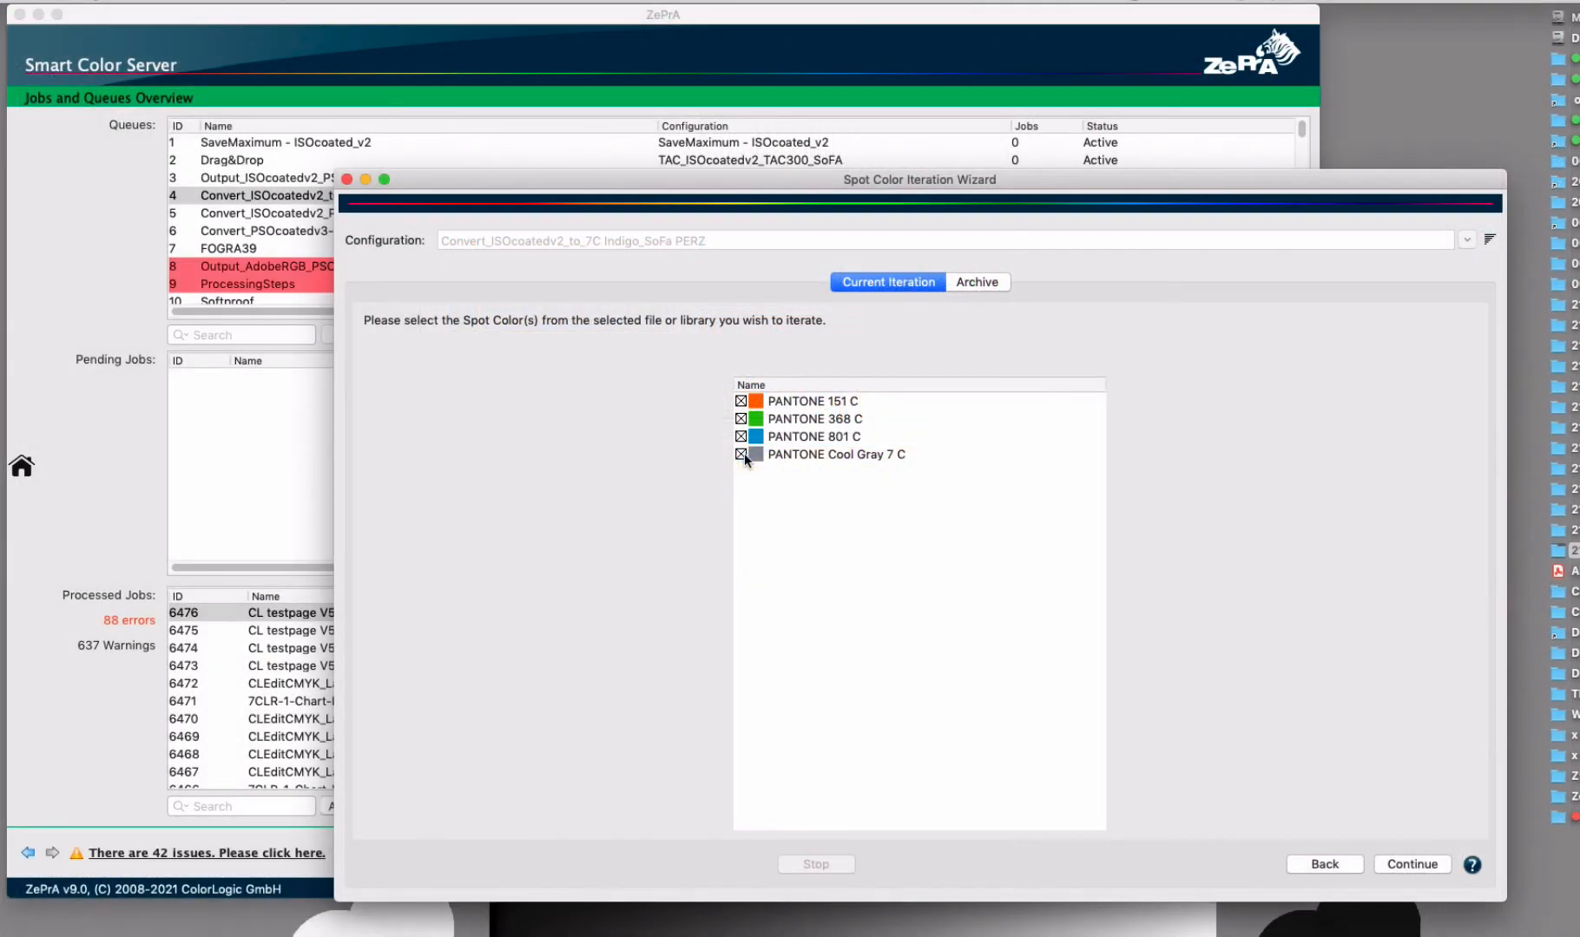
click(741, 454)
click(740, 454)
click(1416, 862)
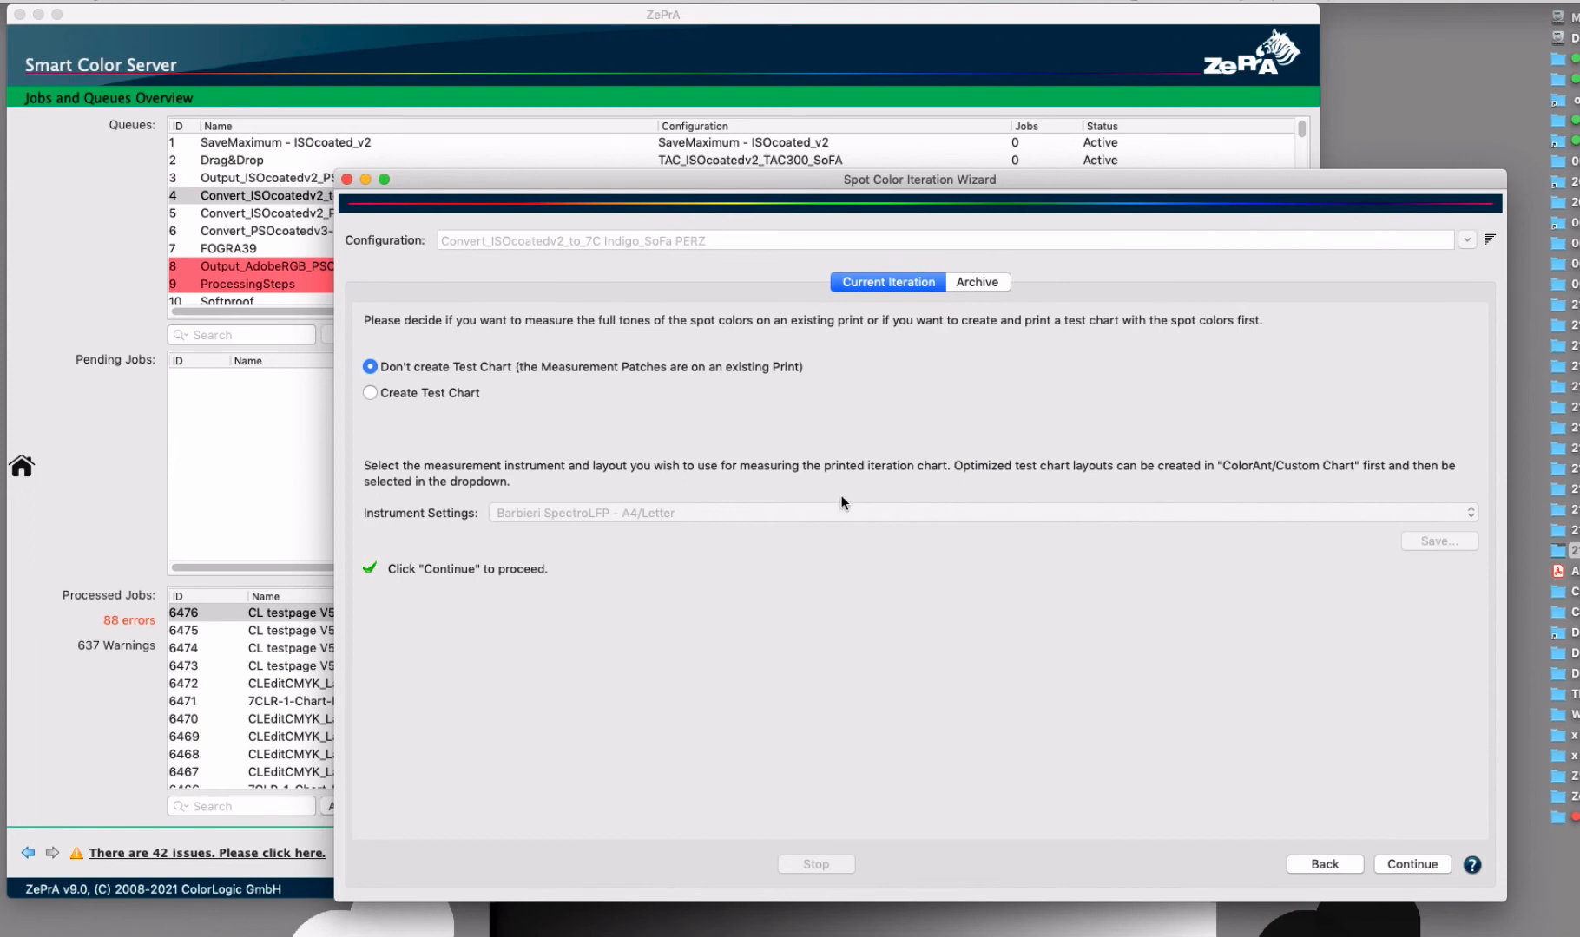
Create an iteration test chart with the MYIRO-1 - Long instrument settings and save it as a PDF on the Desktop
click(418, 392)
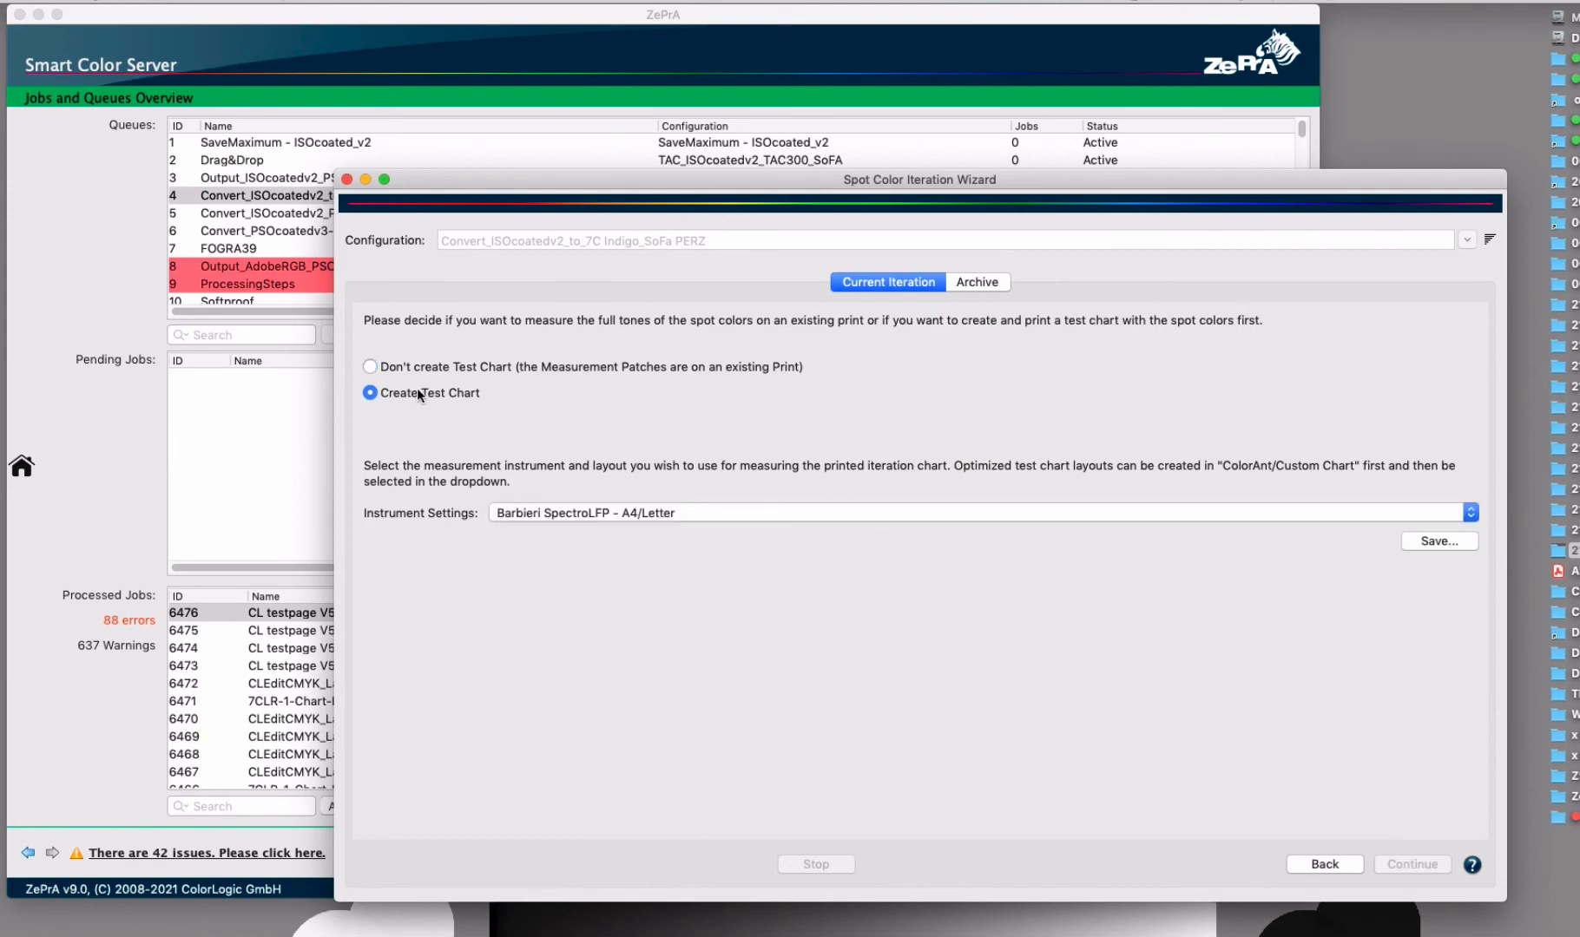
click(568, 519)
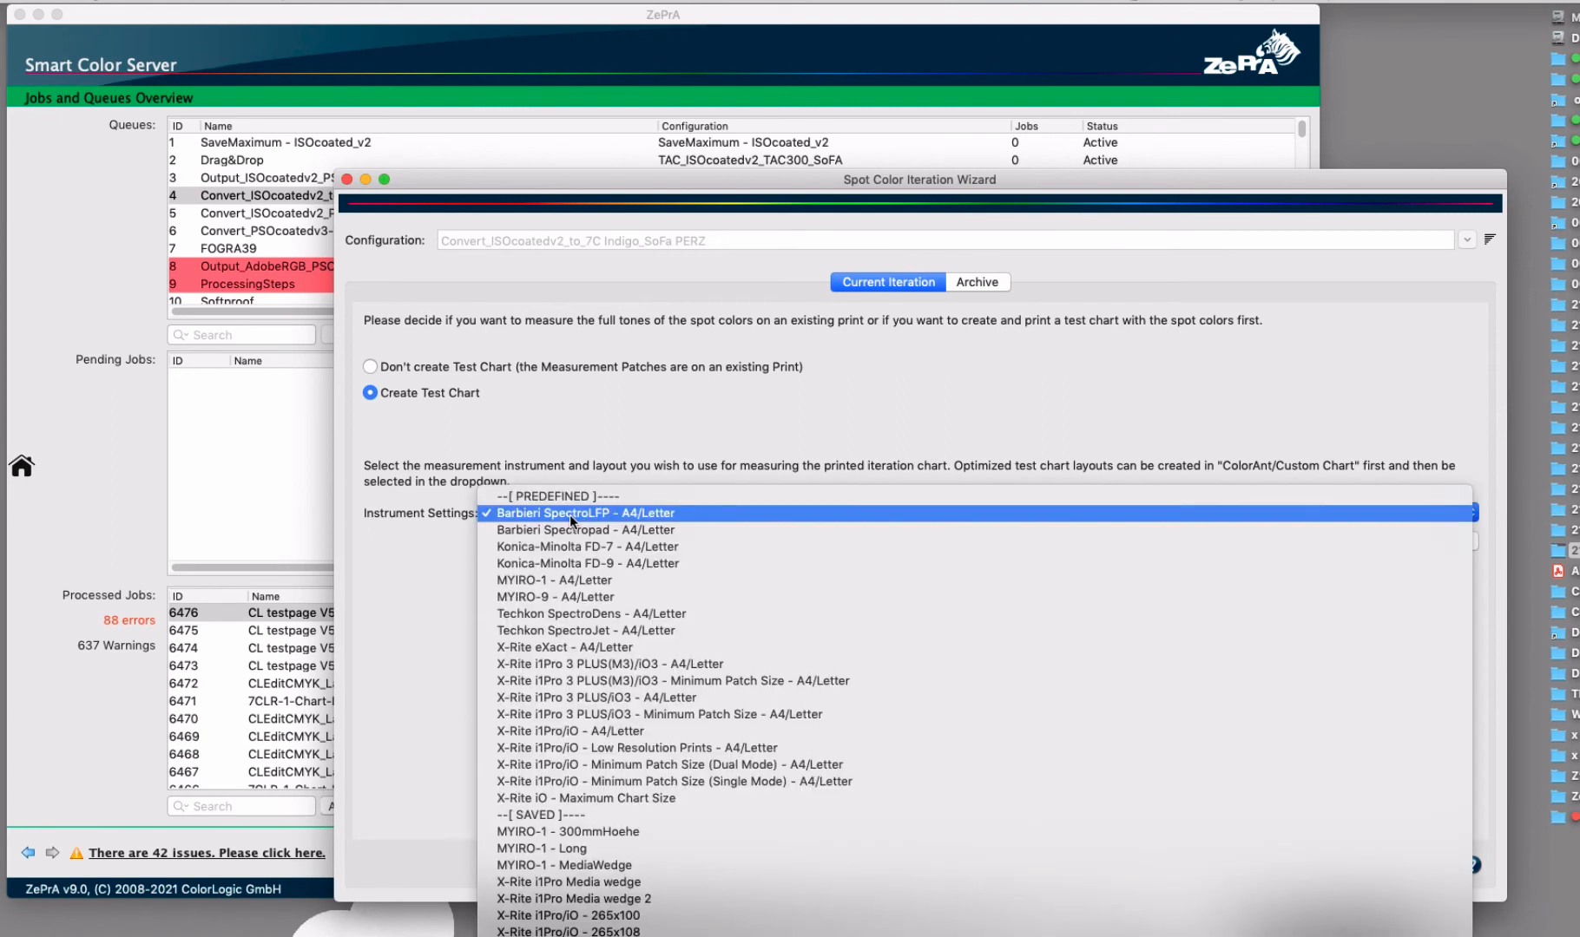
click(613, 849)
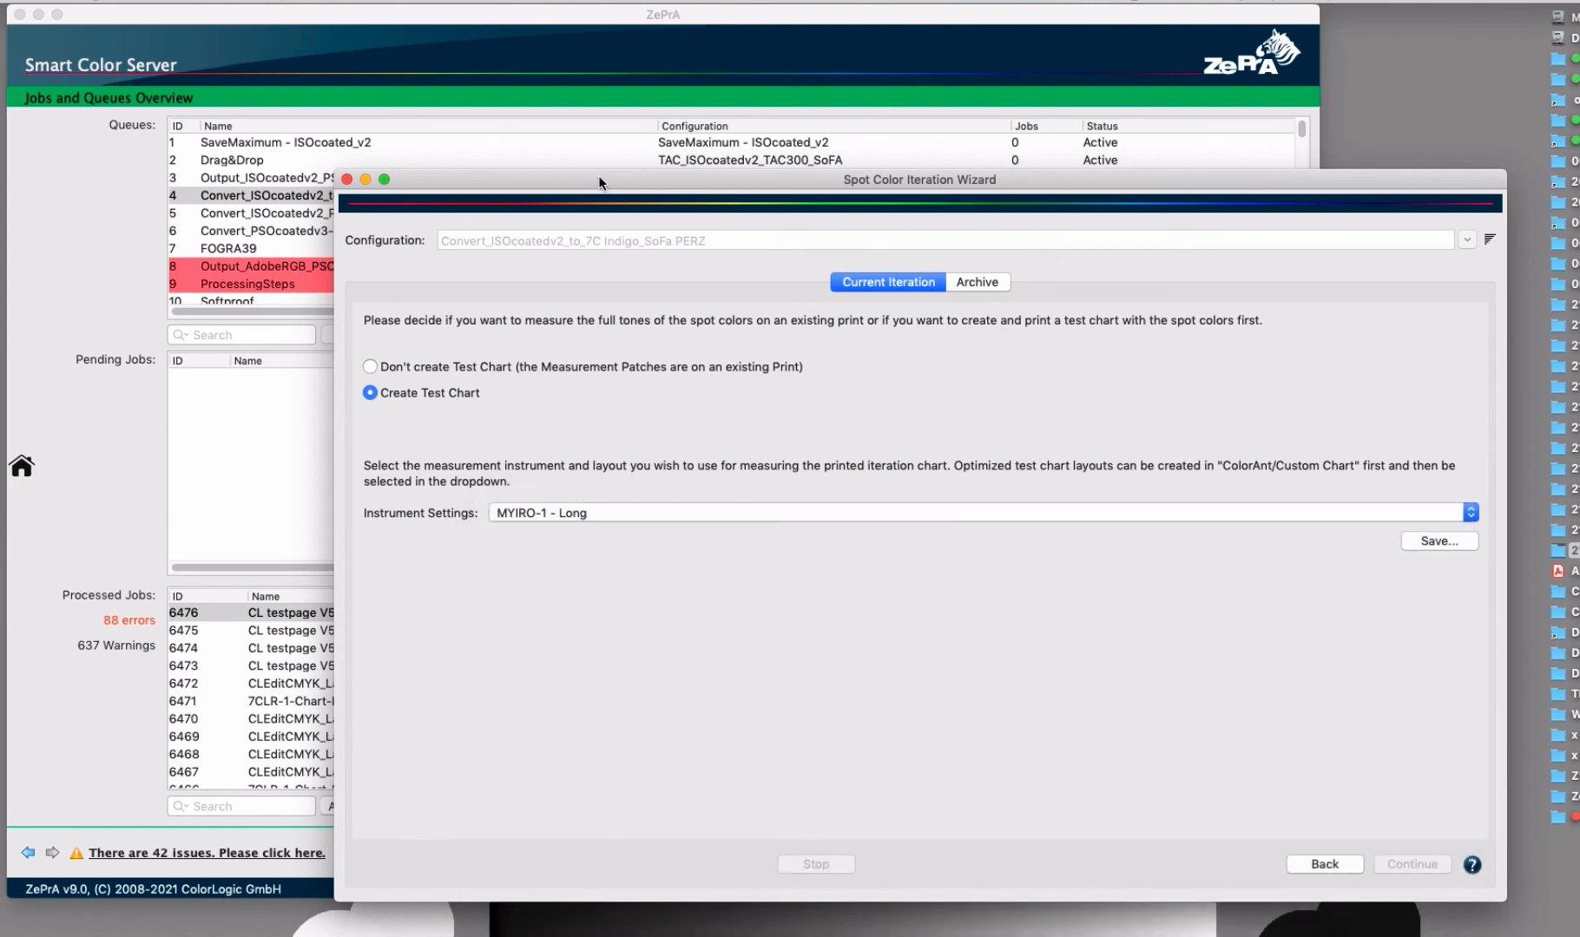
drag(597, 176, 531, 161)
click(1363, 524)
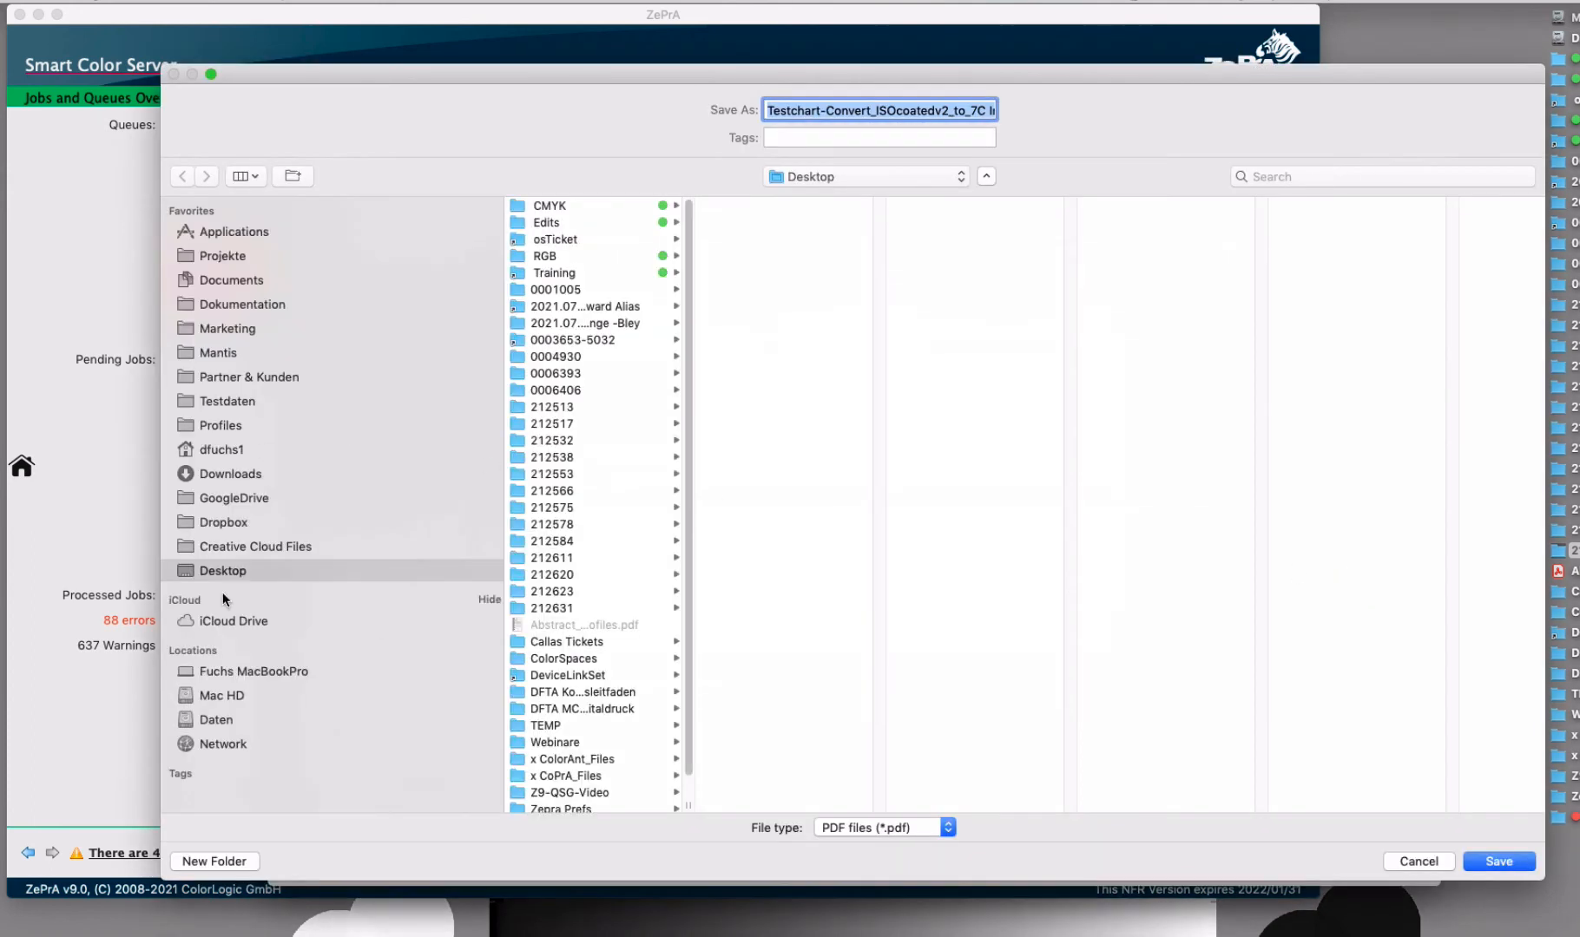
click(1501, 862)
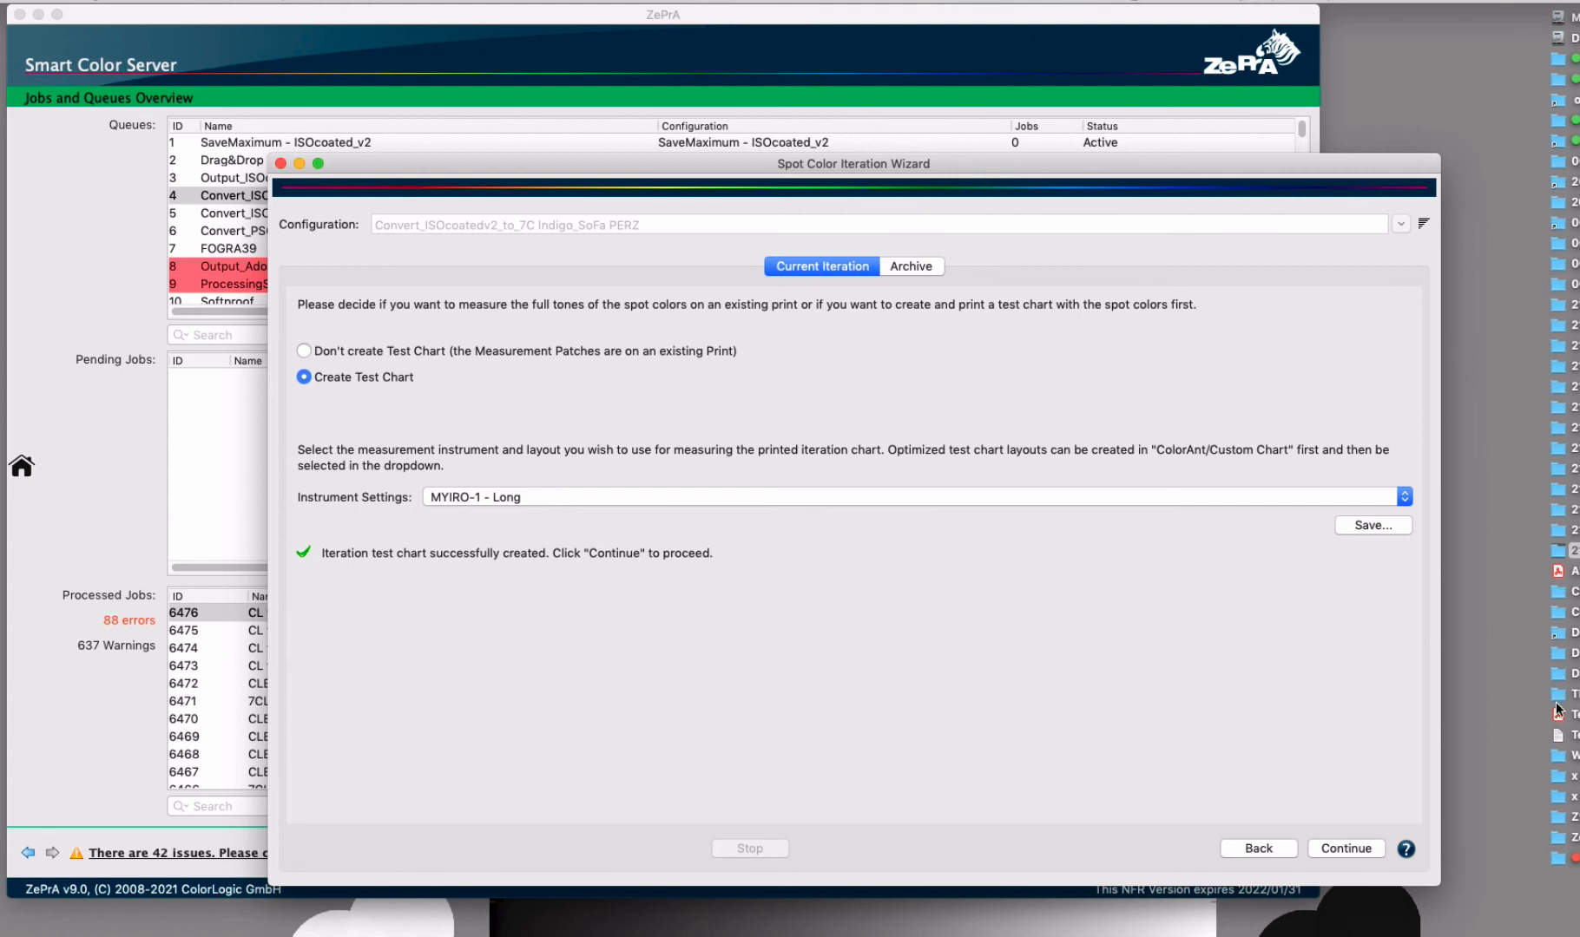
Preview the saved test chart PDF from the Desktop to inspect its spot color patches
click(1559, 714)
key(space)
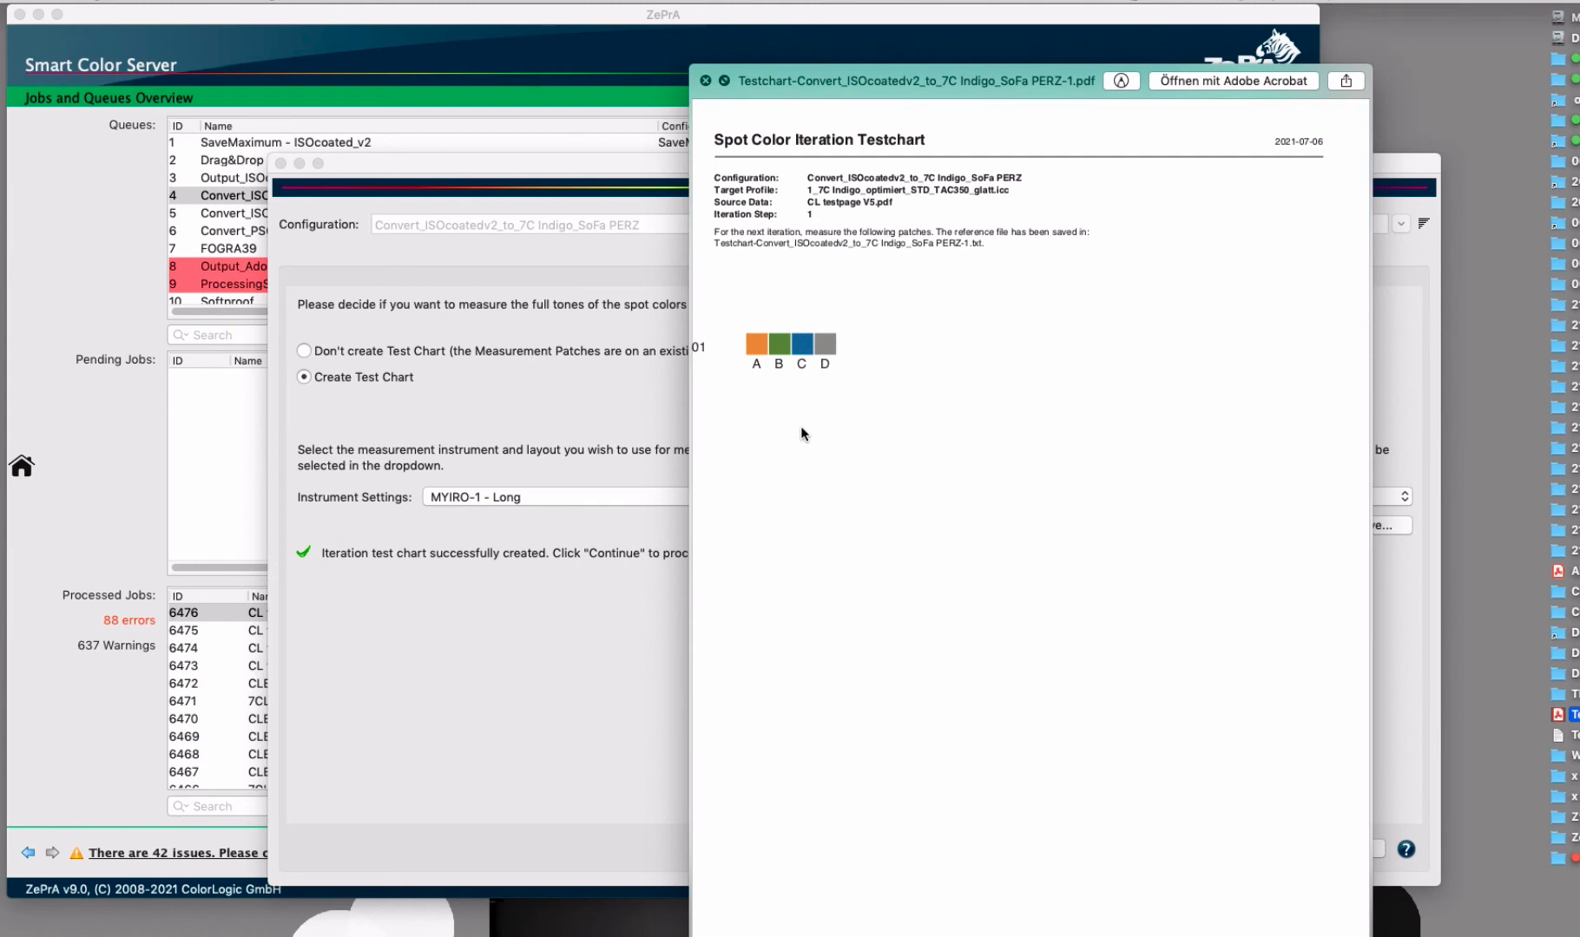
click(705, 79)
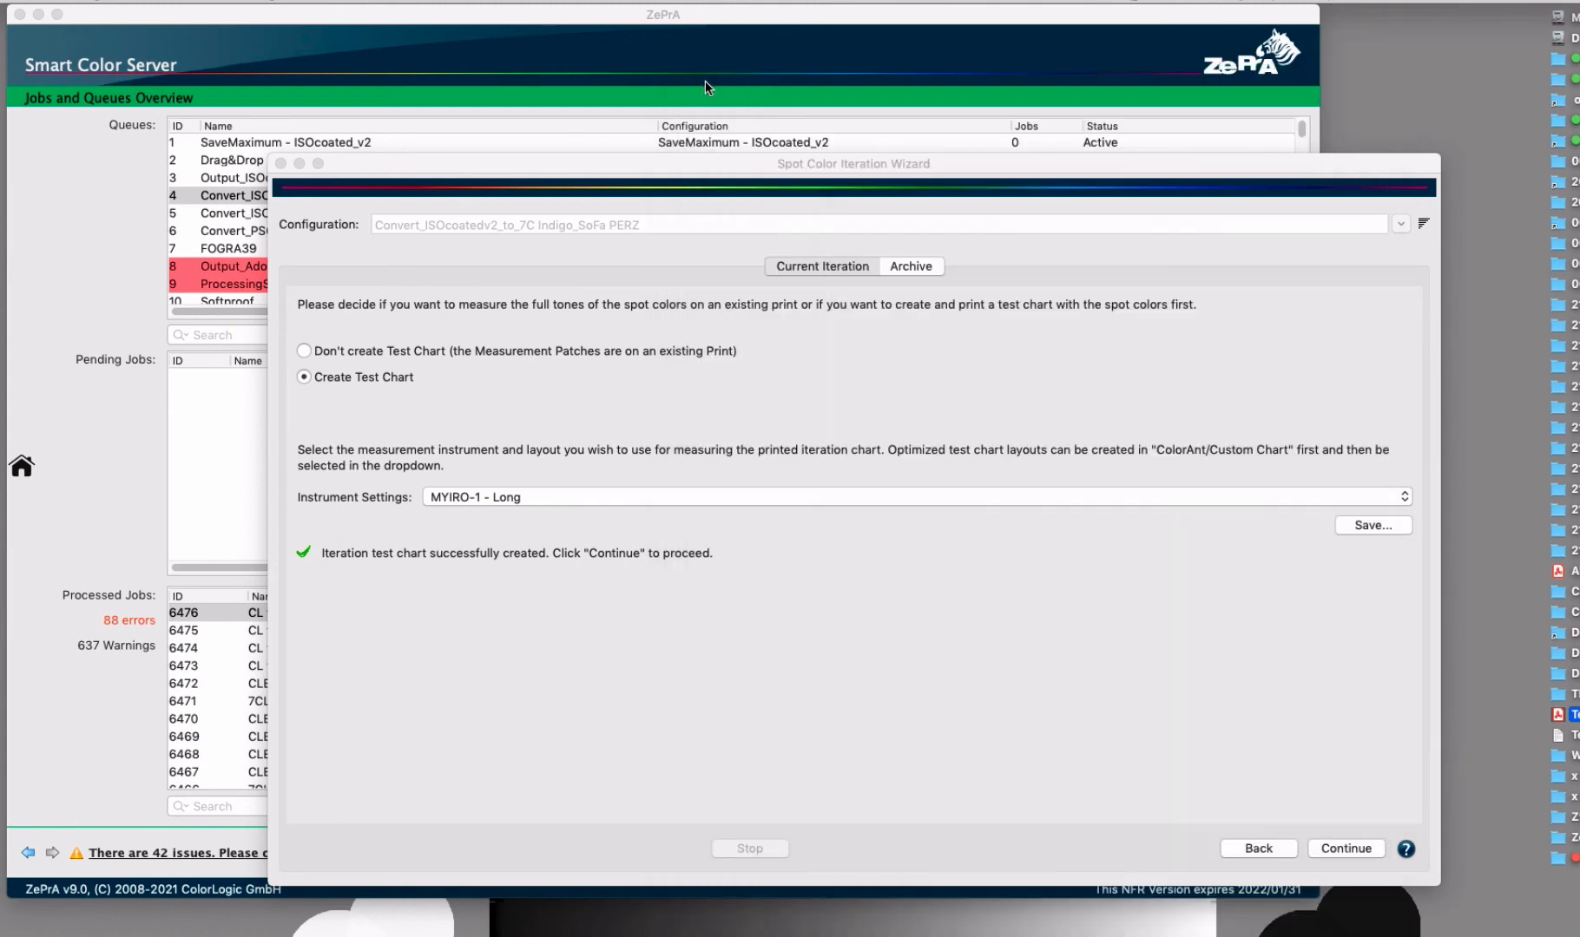
Measure the spot colors from an existing print without creating a test chart, and apply the optimization to the configuration
click(374, 351)
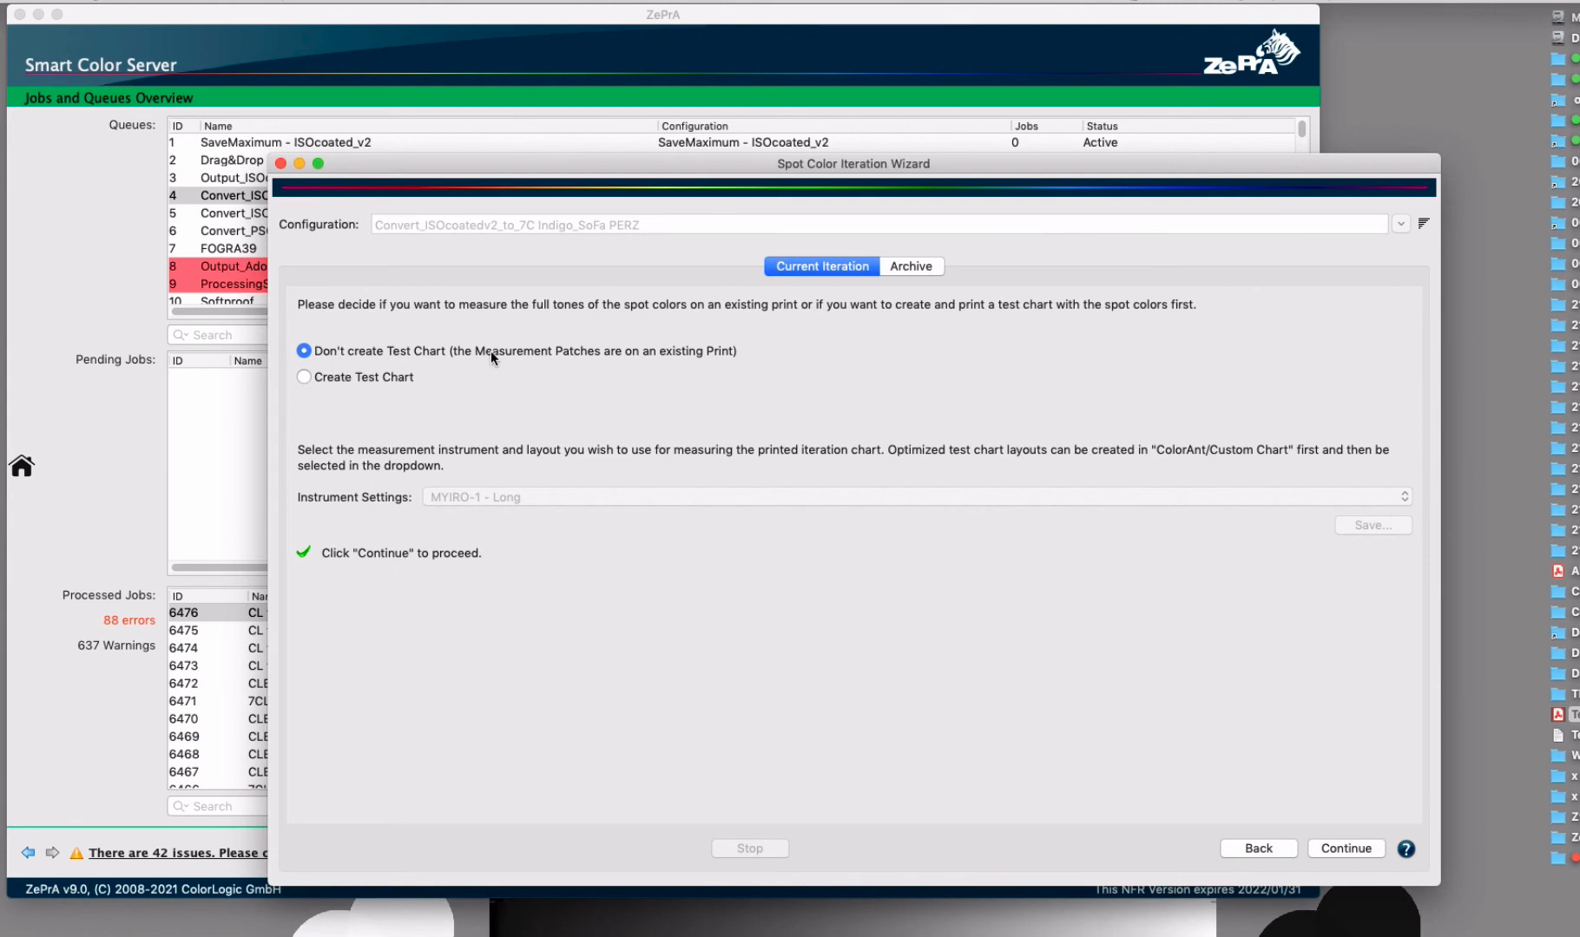
click(1345, 849)
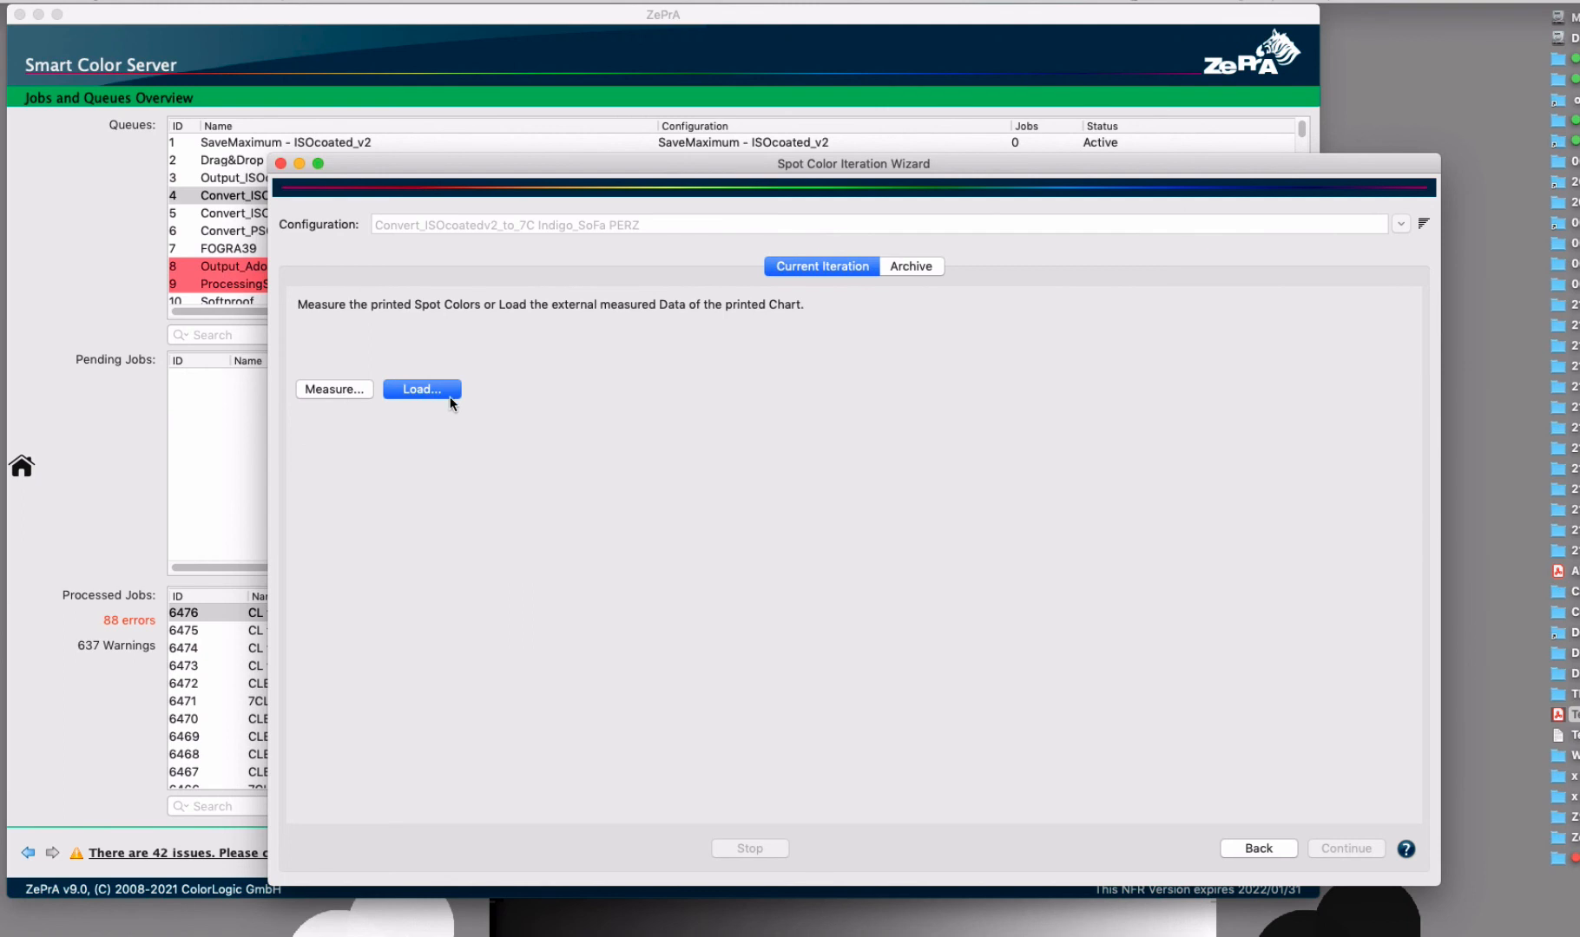
click(358, 397)
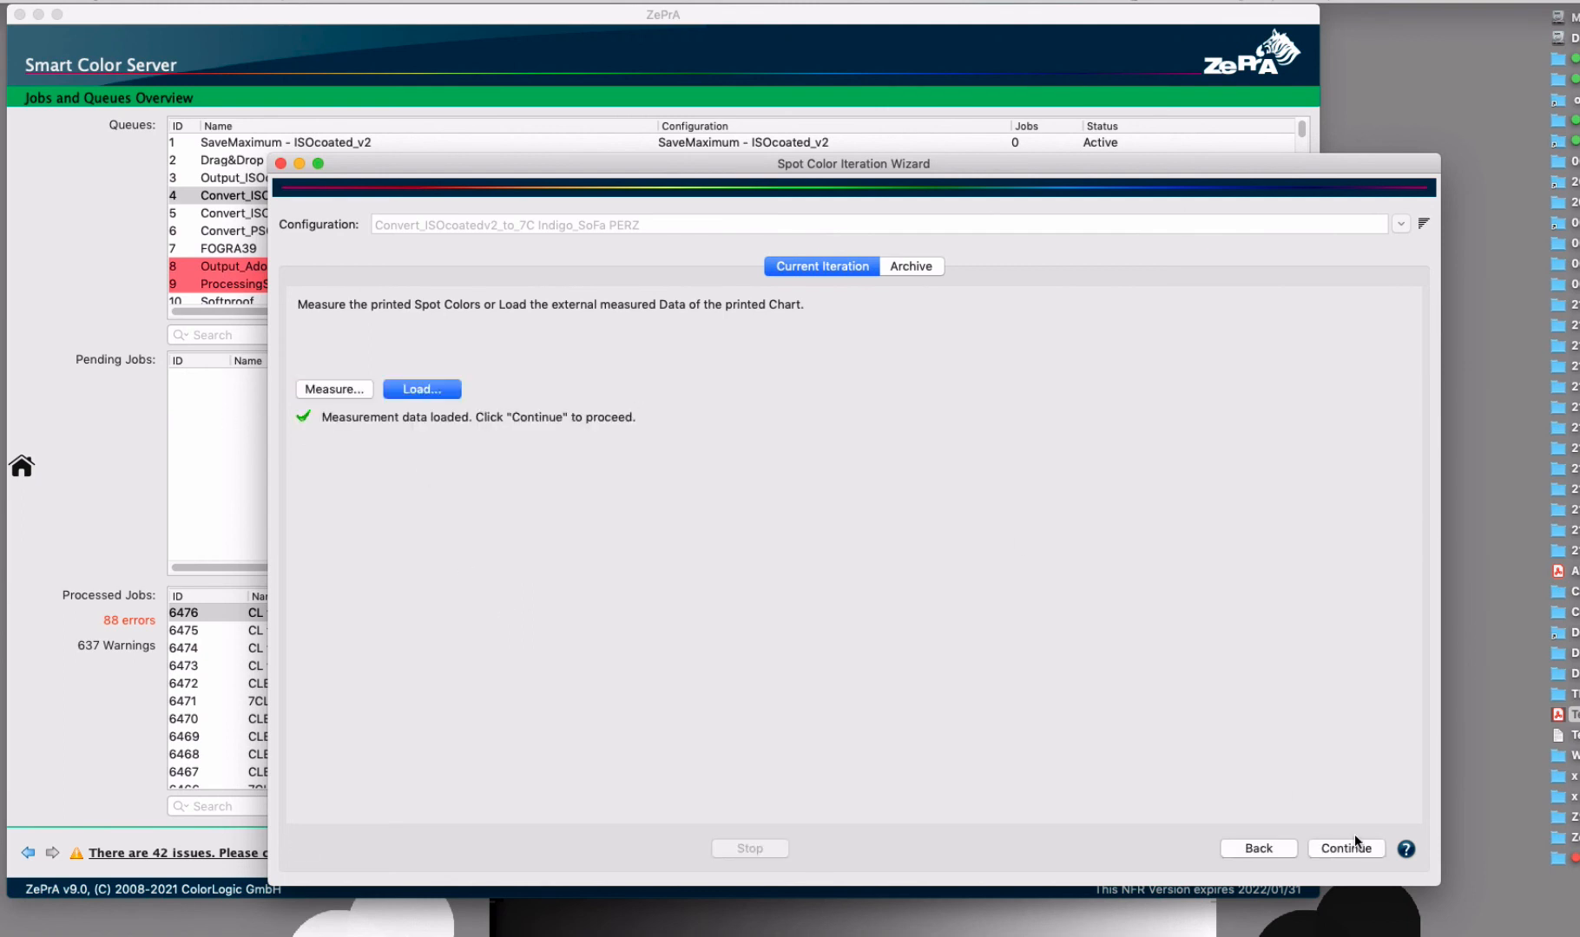
click(1346, 848)
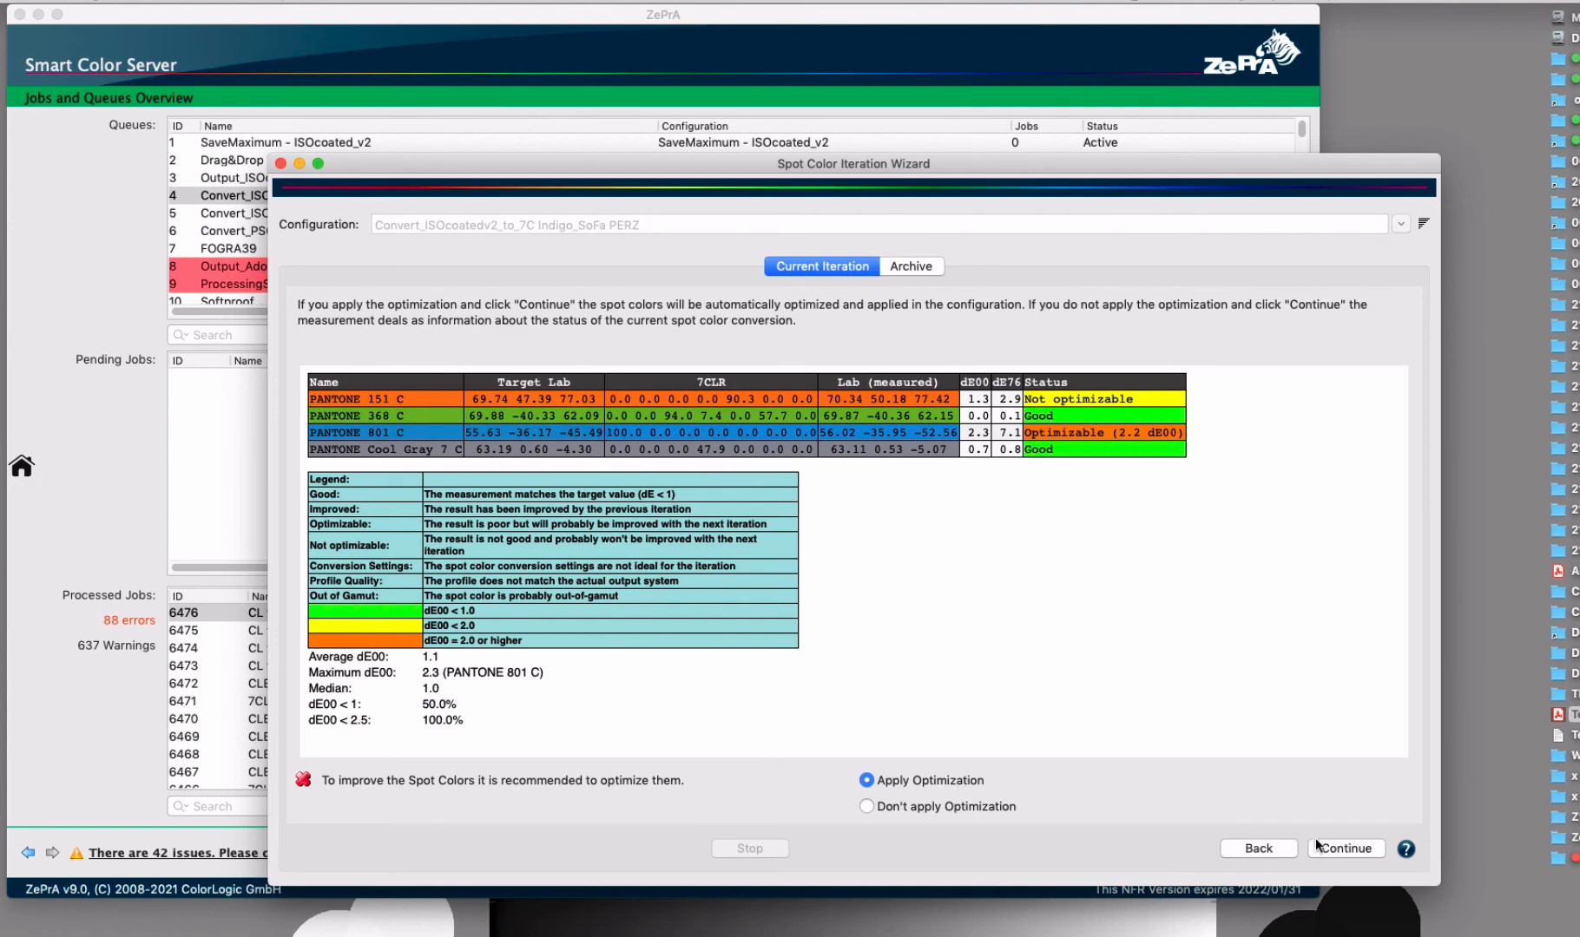
click(1339, 846)
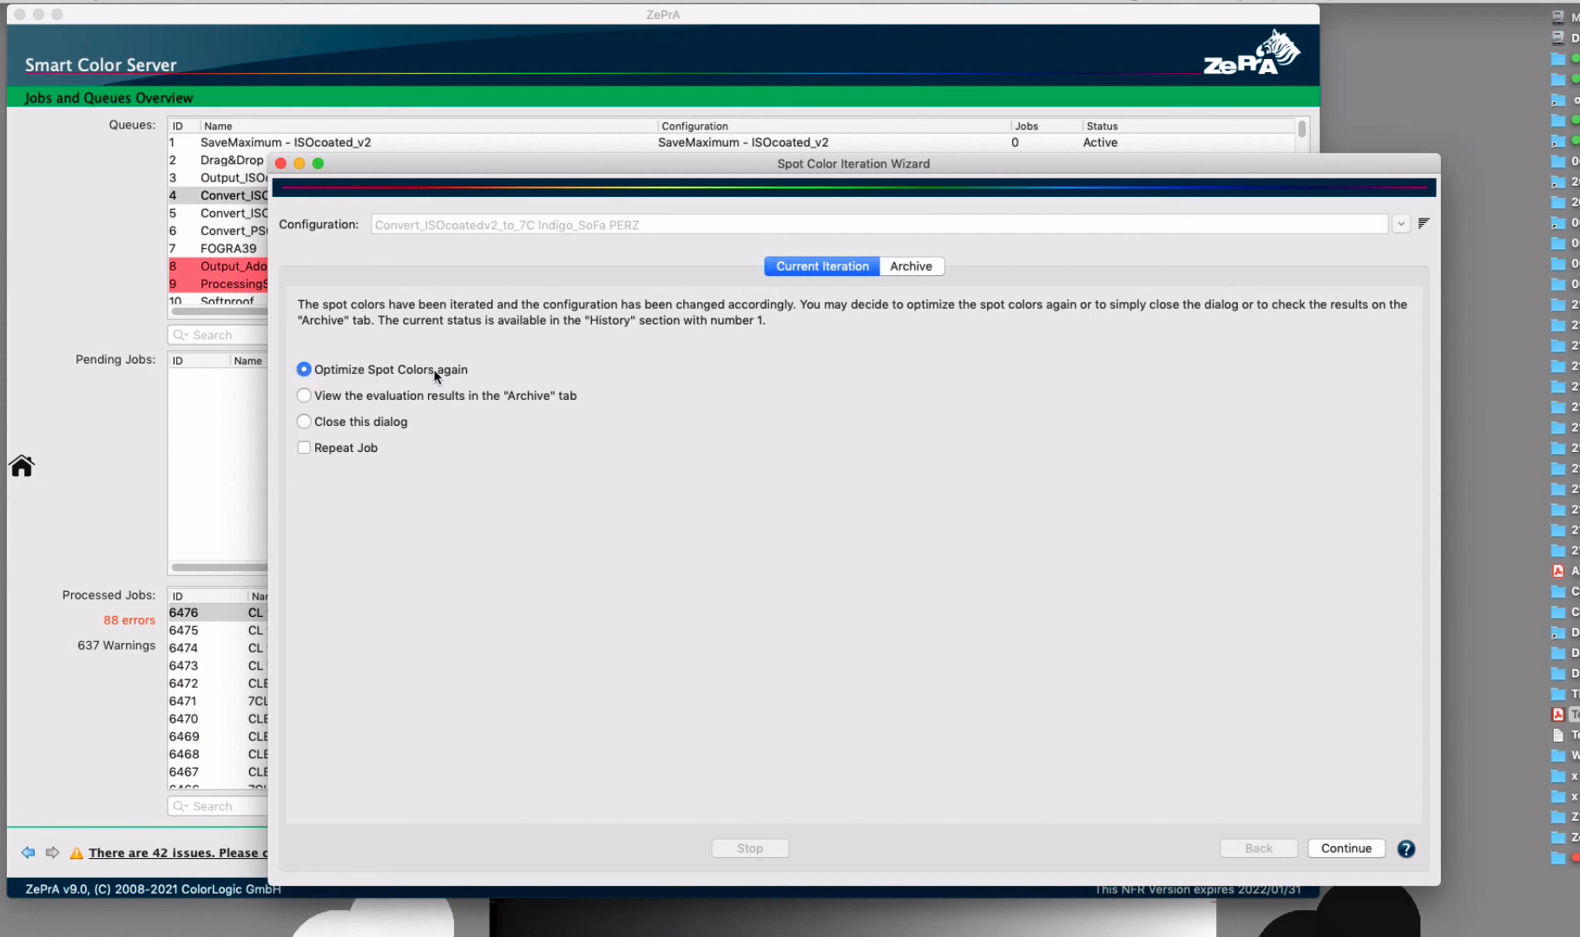
Start another spot color optimization round with the job repeated, and check its processing among the pending jobs
click(303, 447)
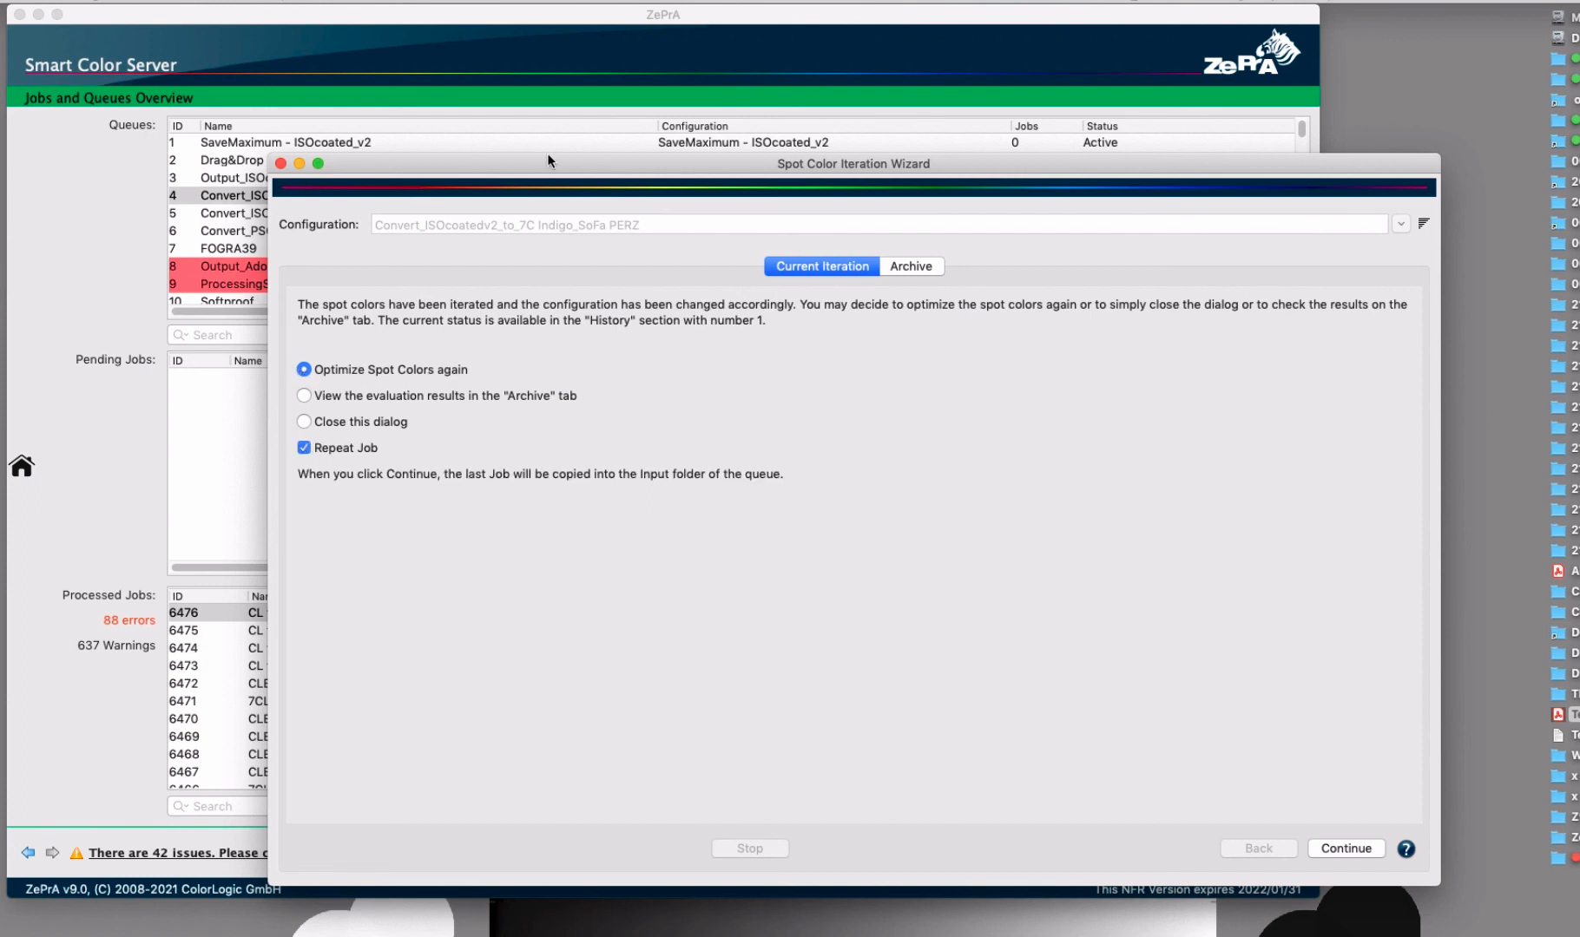
drag(550, 159, 630, 167)
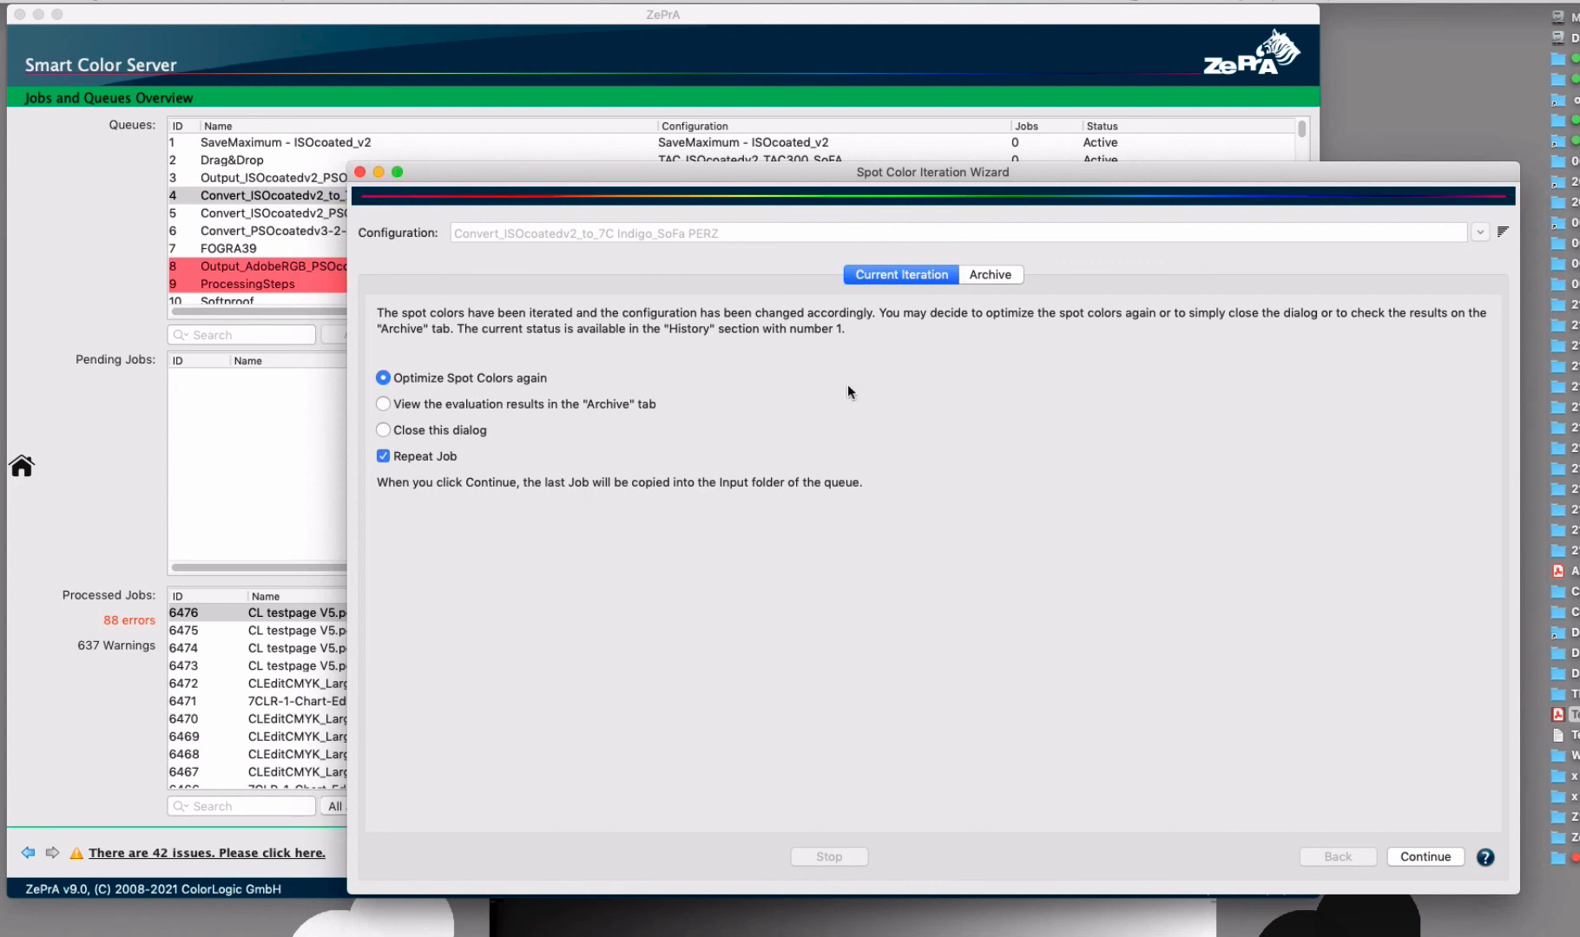
click(1426, 858)
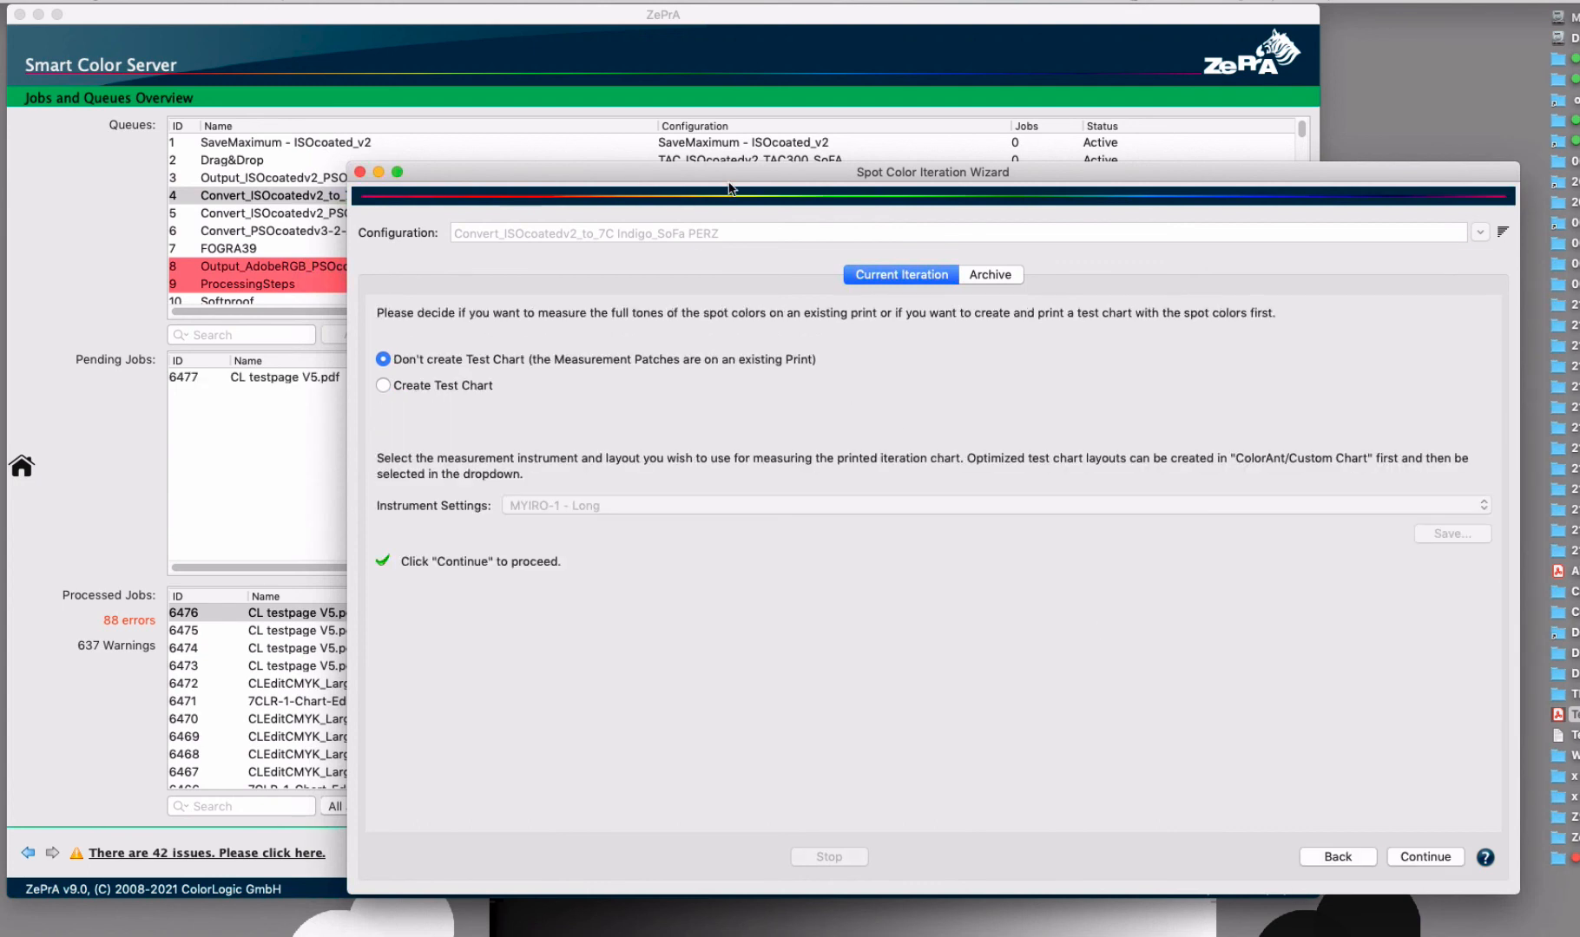
drag(624, 174, 547, 432)
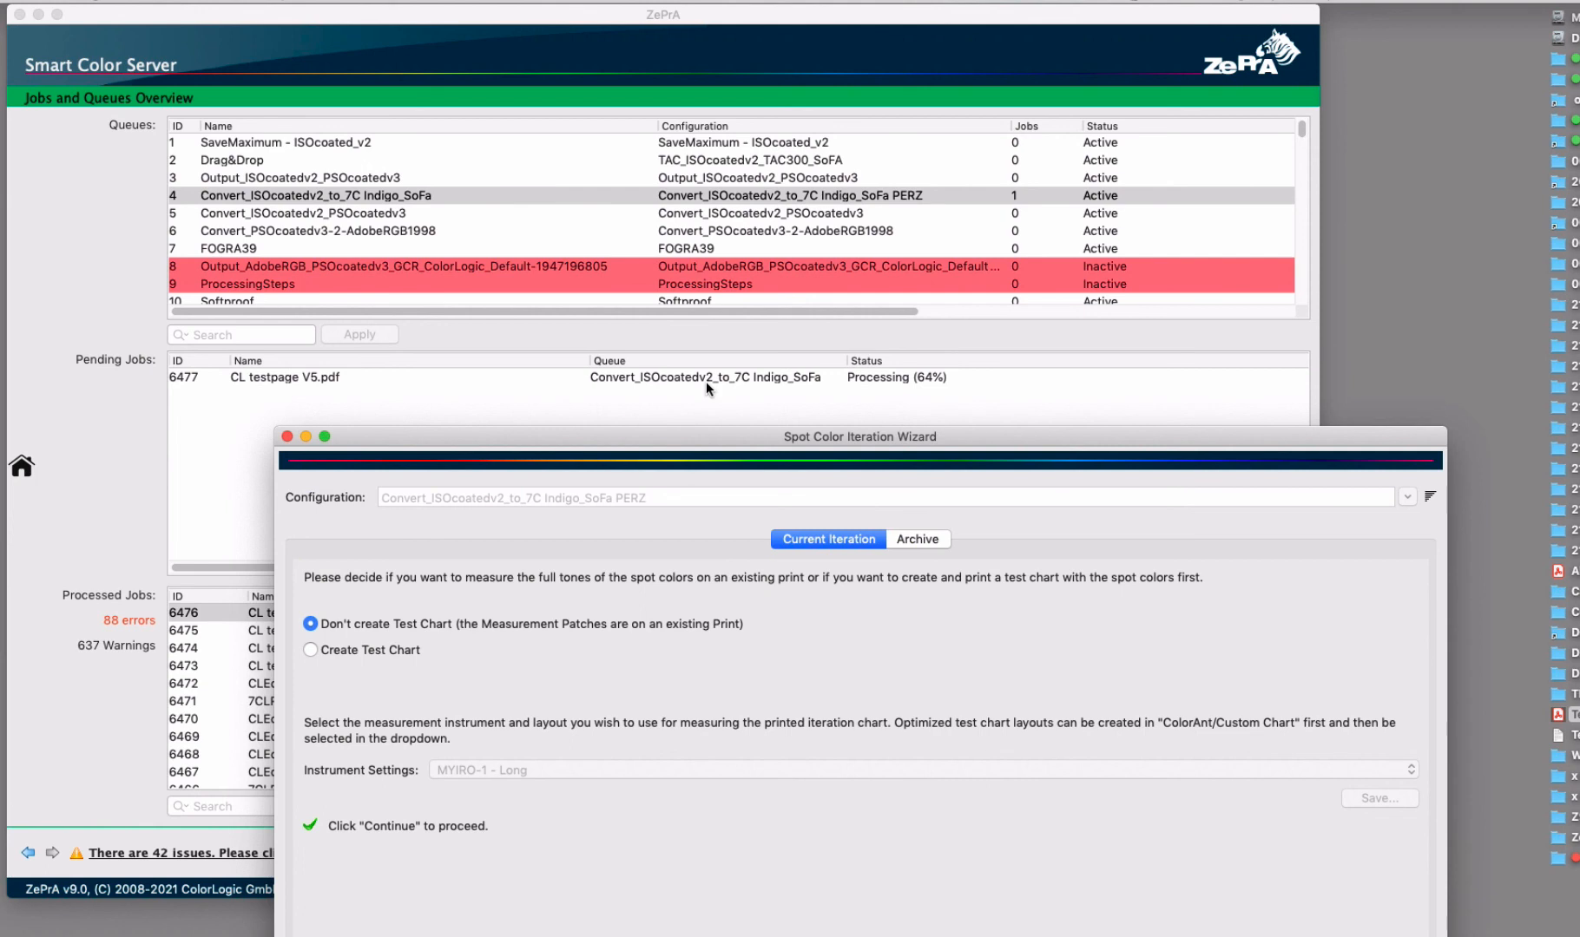
drag(711, 446, 713, 233)
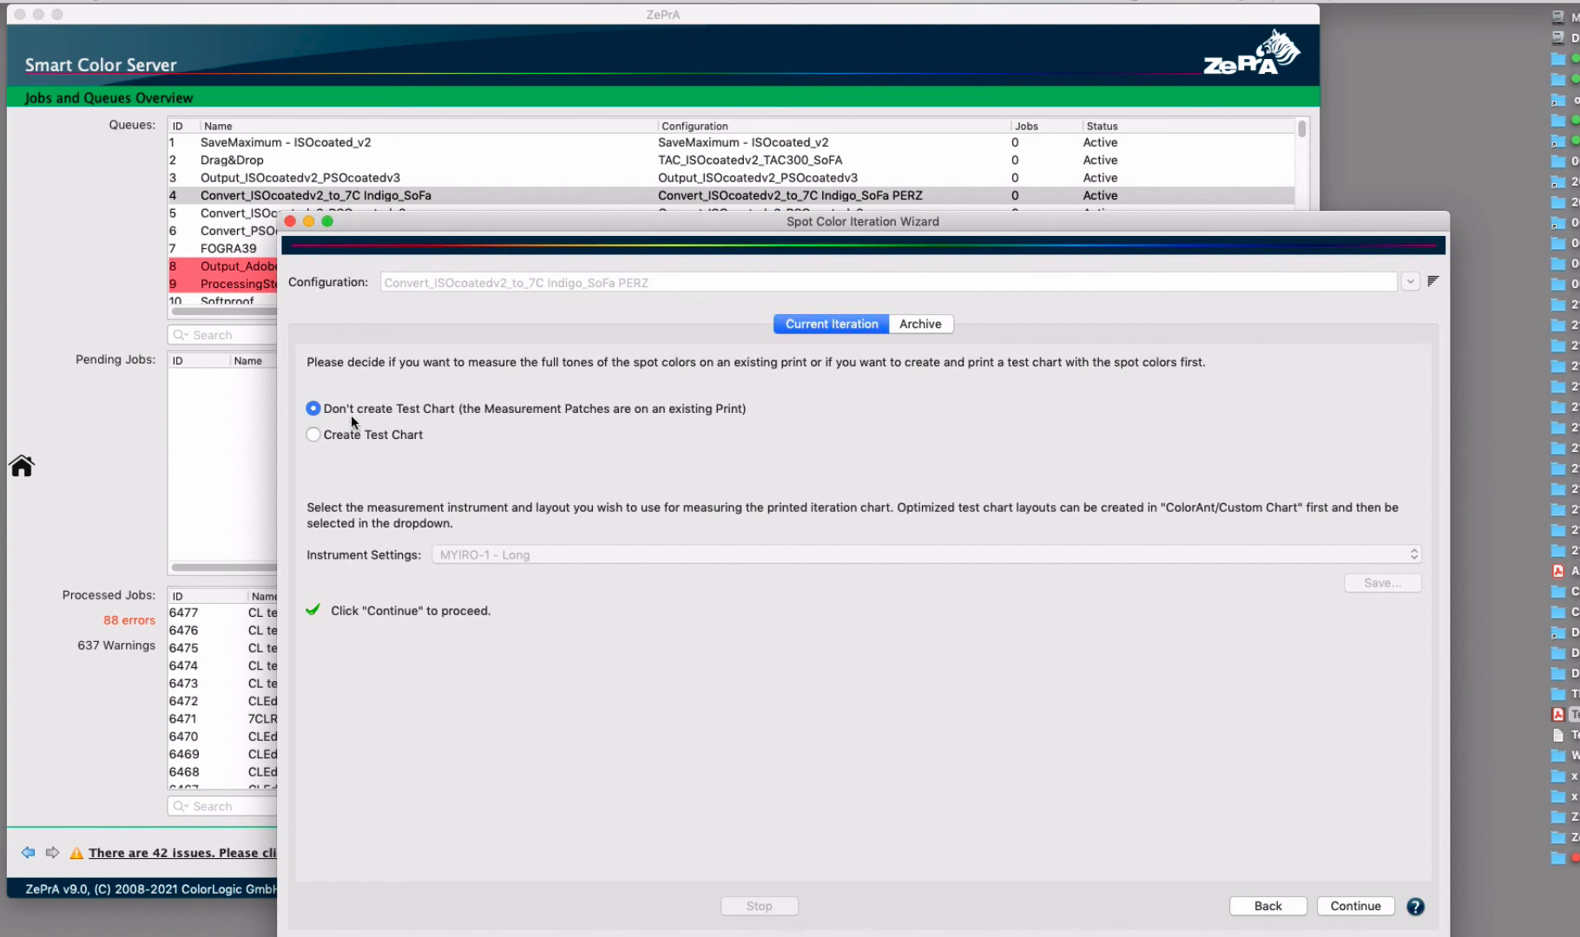
Measure the repeated job's spot colors from the existing print and open the evaluation results
click(1355, 907)
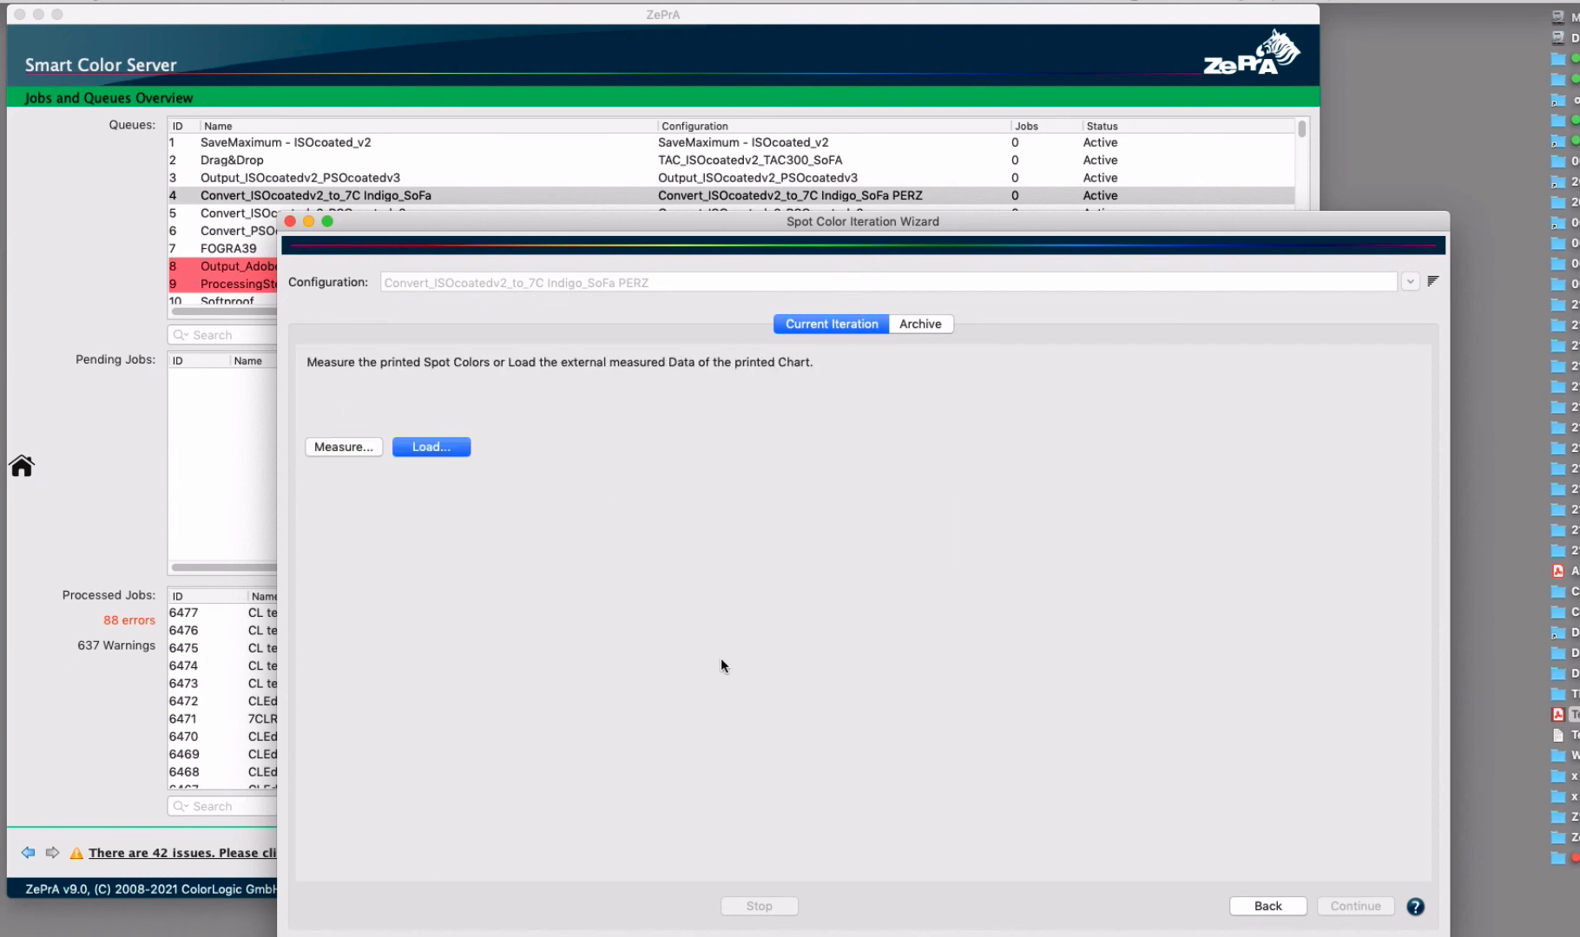
click(338, 444)
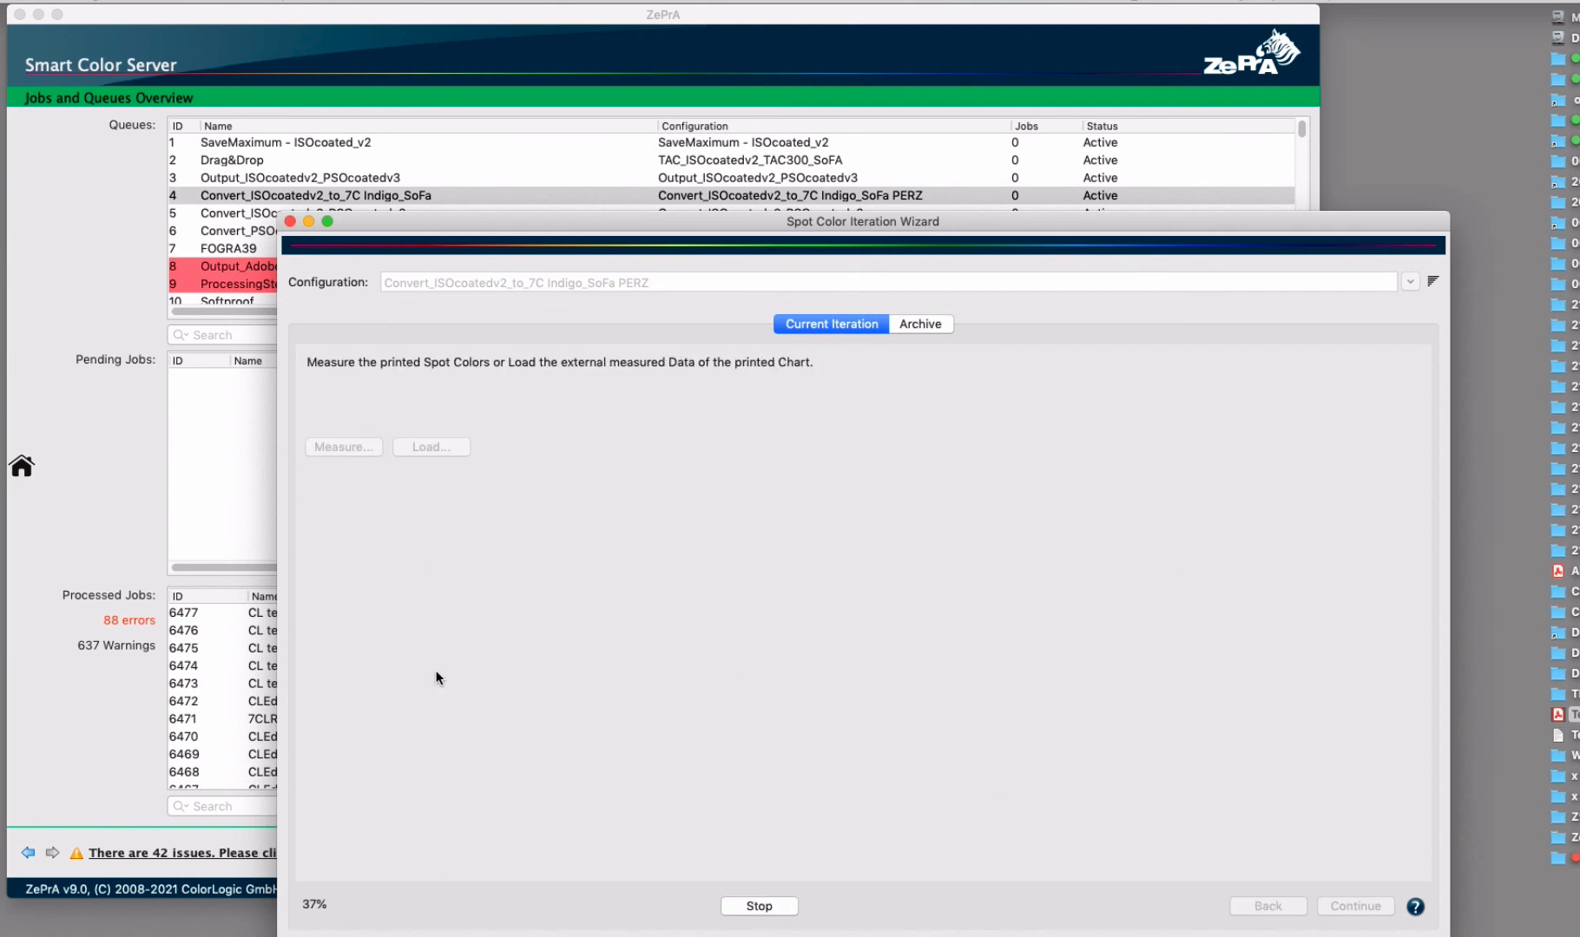
click(1367, 909)
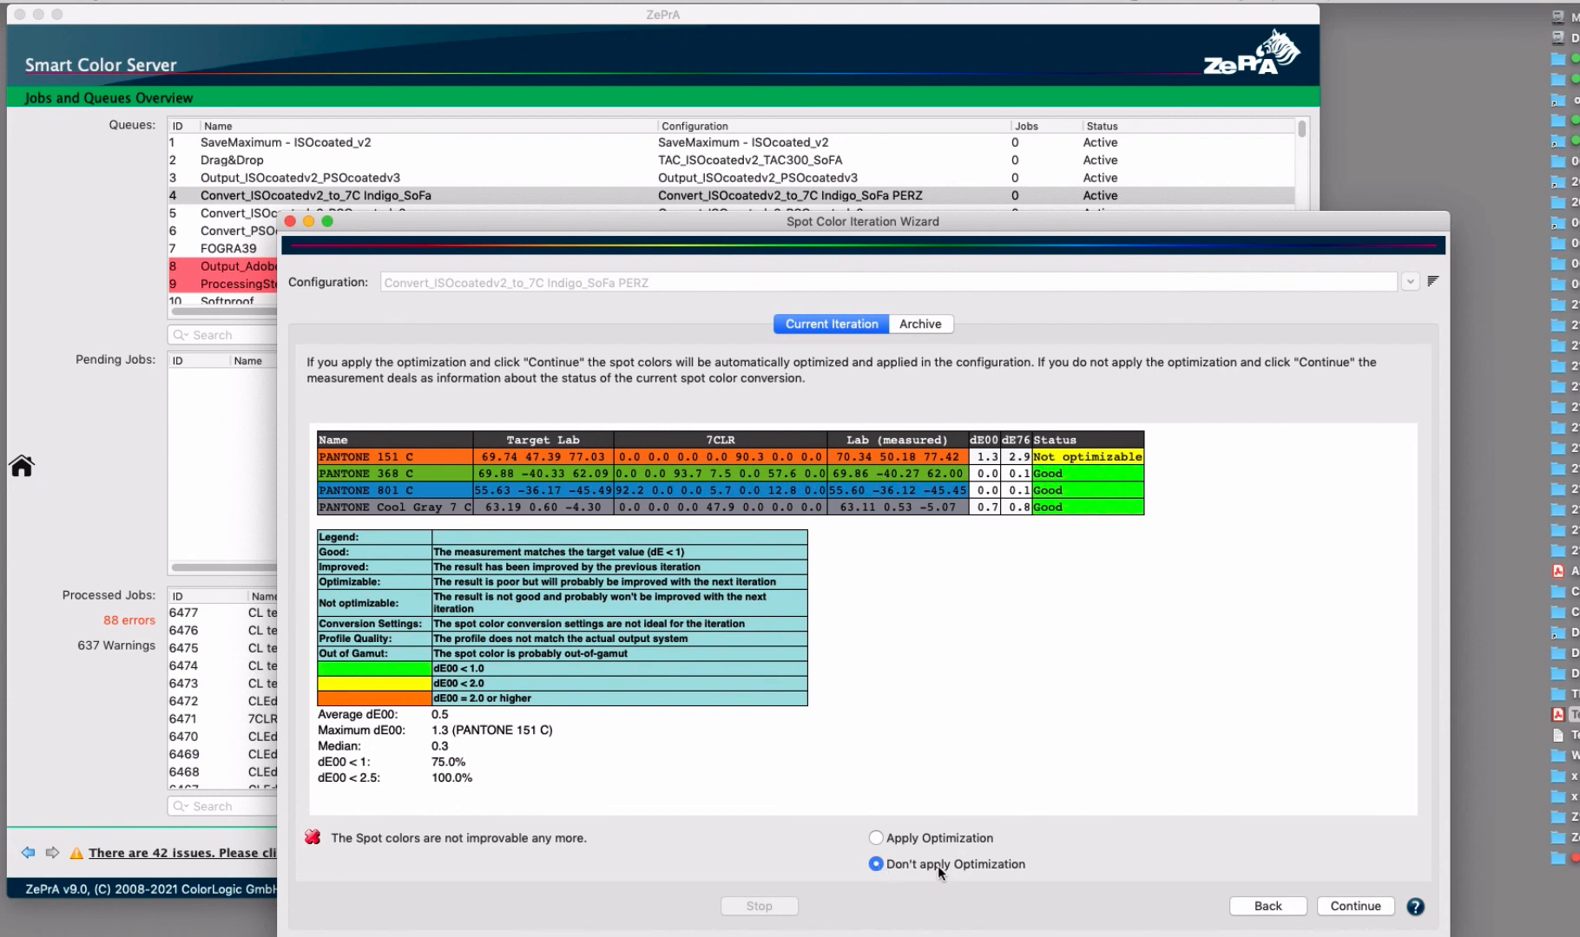
Finish the iteration without applying further optimization, and close the wizard without repeating the job
click(1359, 908)
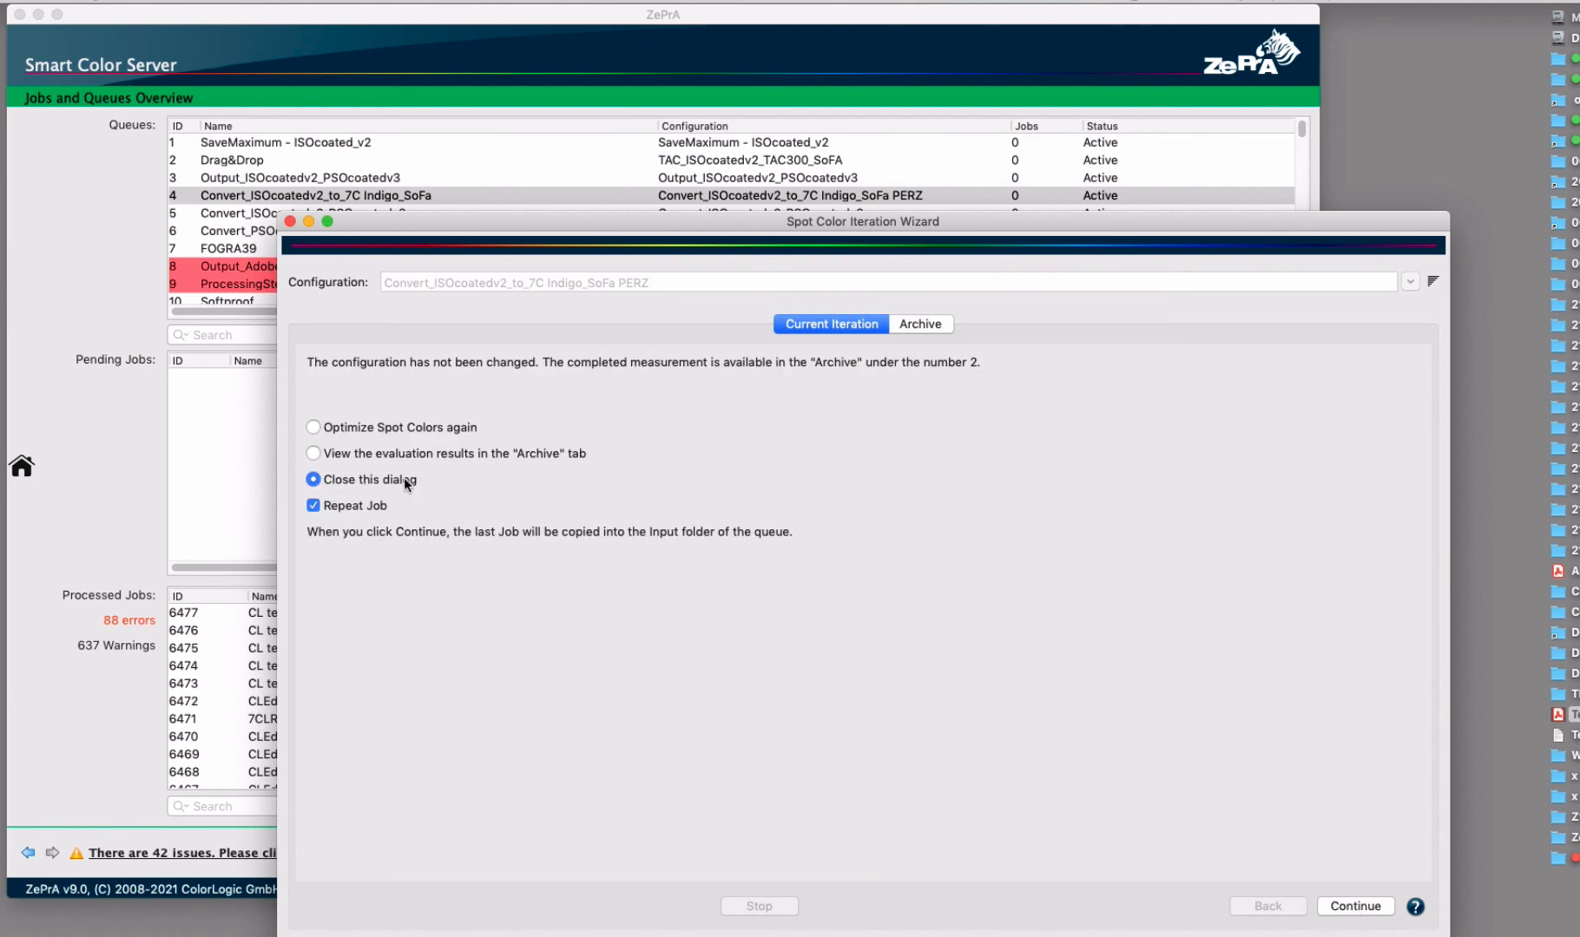
click(312, 506)
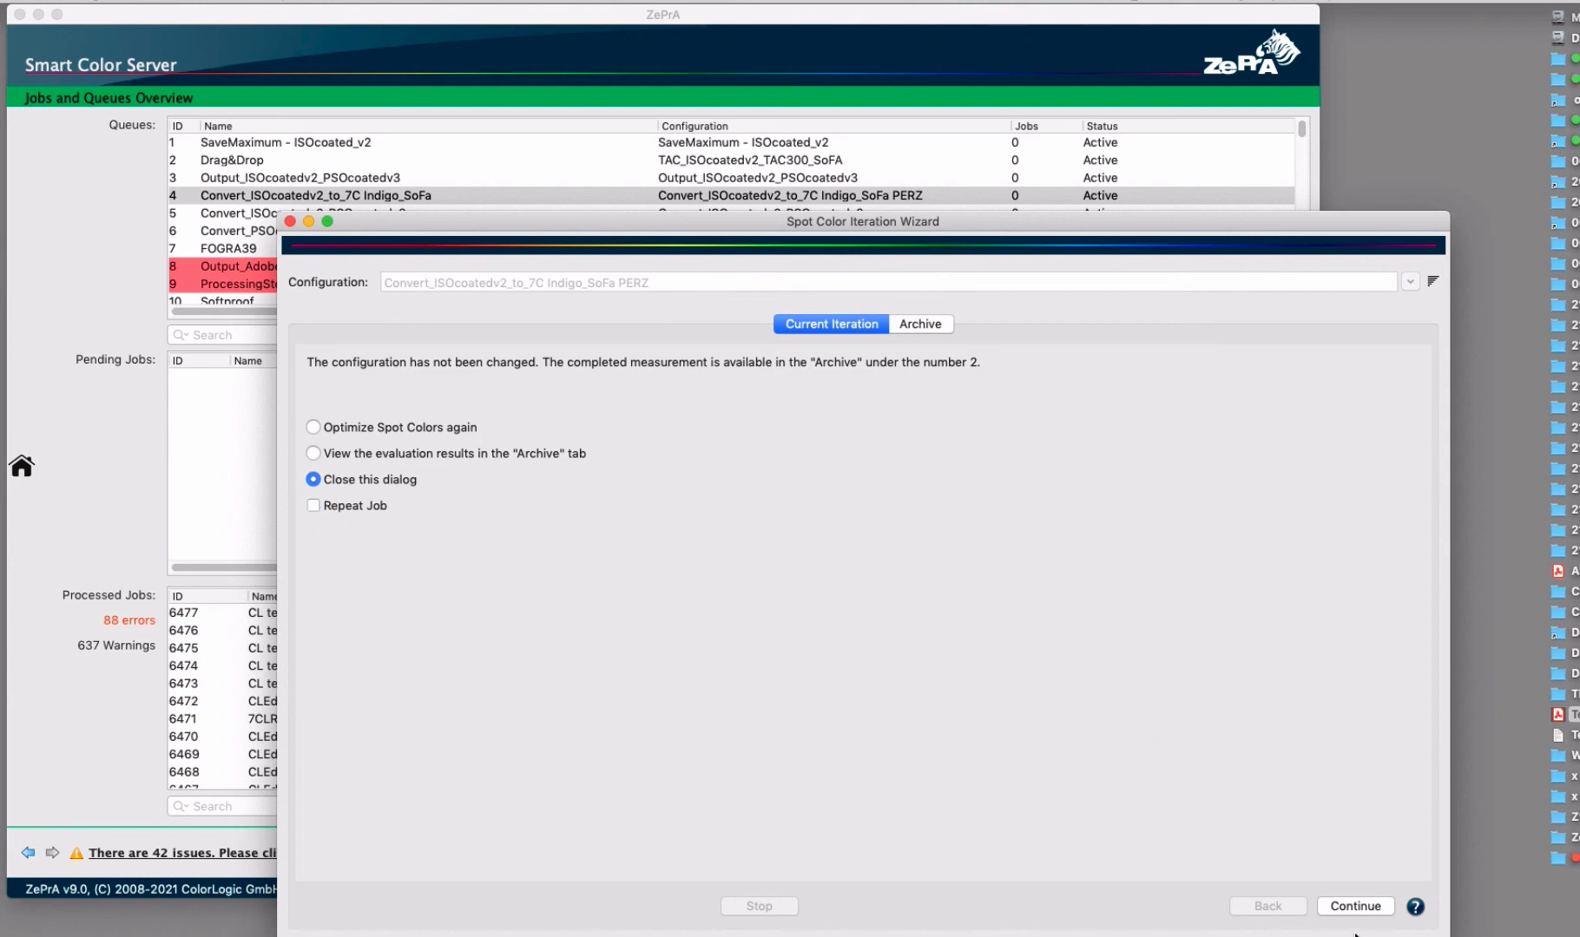
click(1355, 906)
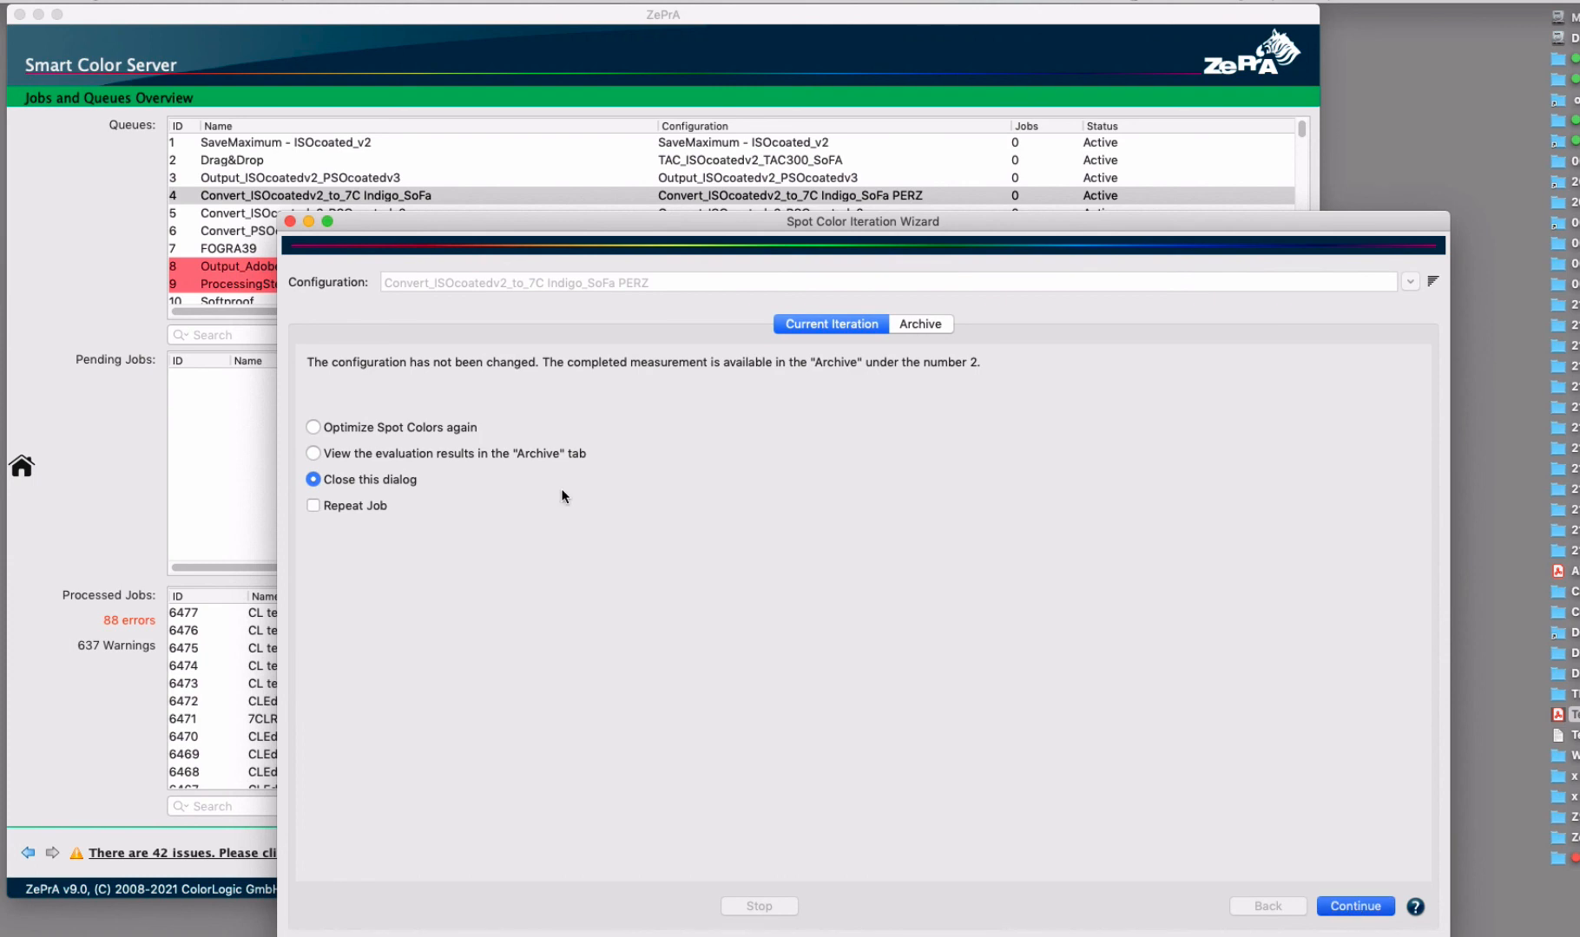